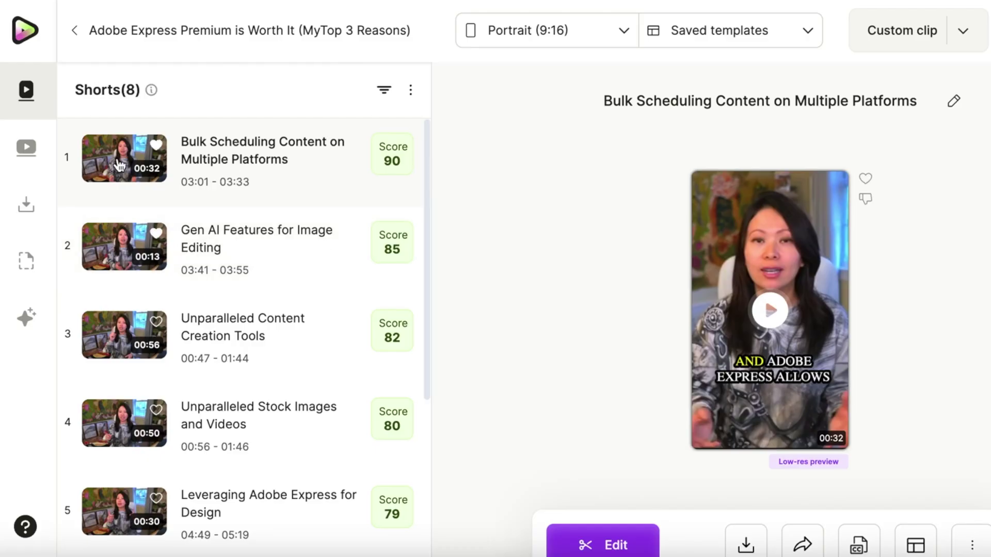
- Preview the Portrait Split and Square clip formats, then keep Portrait (9:16) after checking the templates
{"action": "left_click", "coordinate": [547, 30]}
{"action": "left_click", "coordinate": [516, 165]}
{"action": "left_click", "coordinate": [547, 30]}
{"action": "left_click", "coordinate": [549, 219]}
{"action": "left_click", "coordinate": [516, 120]}
{"action": "left_click", "coordinate": [689, 40]}
{"action": "left_click", "coordinate": [929, 42]}
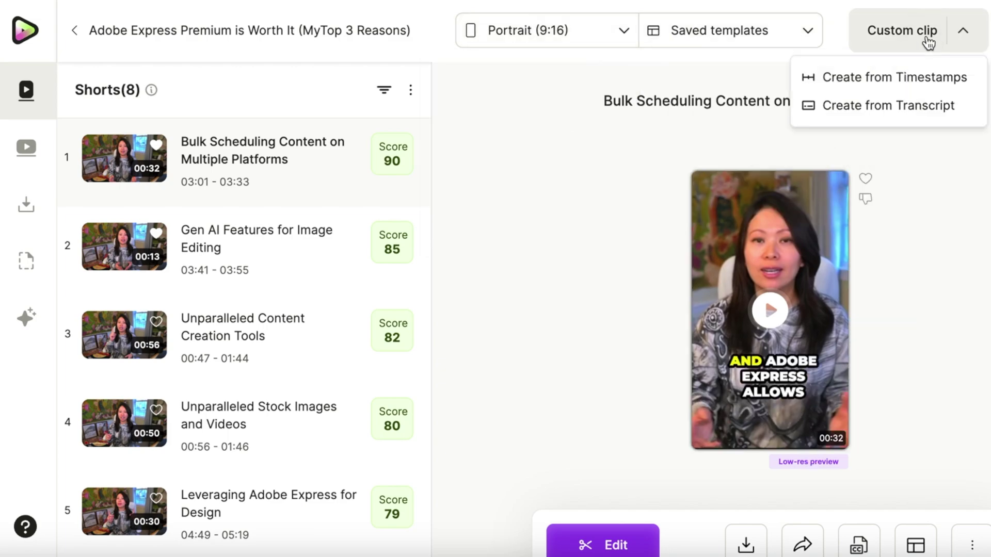
{"action": "left_click", "coordinate": [929, 42]}
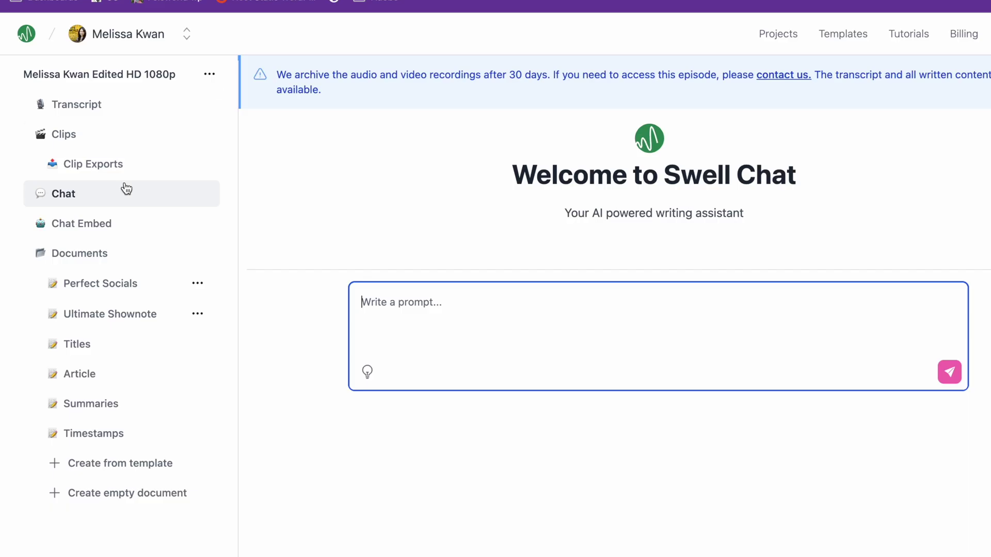
- Ask the episode chat 'What's this episode about?', then ask who the guest is
{"action": "type", "text": "What's this episode "}
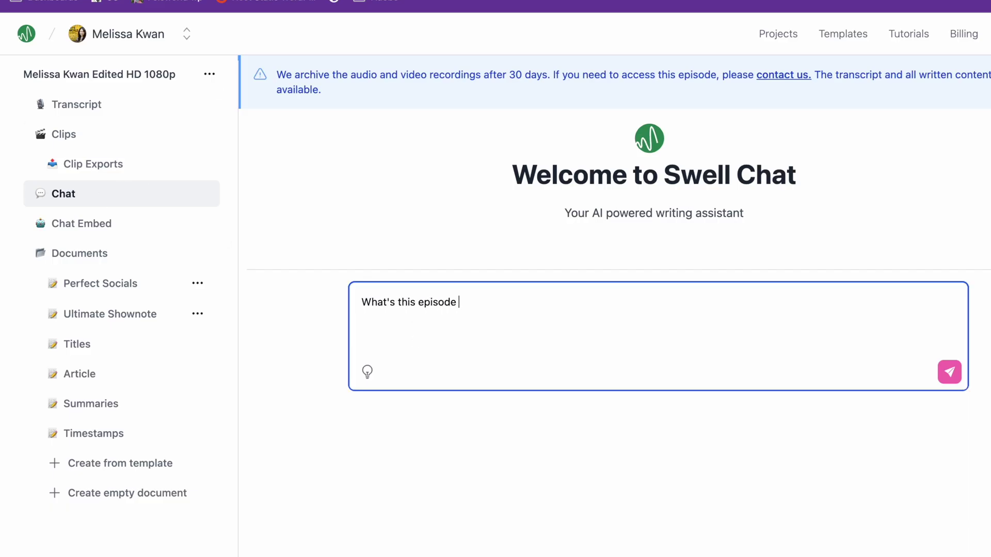
{"action": "type", "text": "about?"}
{"action": "key", "text": "Return"}
{"action": "type", "text": "who is Mel"}
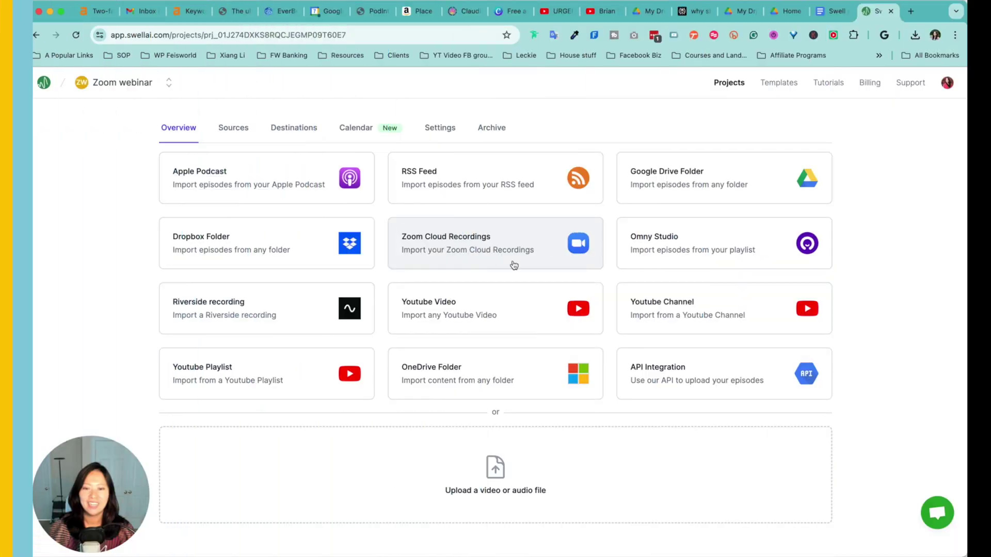
- Choose Zoom Cloud Recordings as a source and authorize Swell AI's access
{"action": "left_click", "coordinate": [526, 256]}
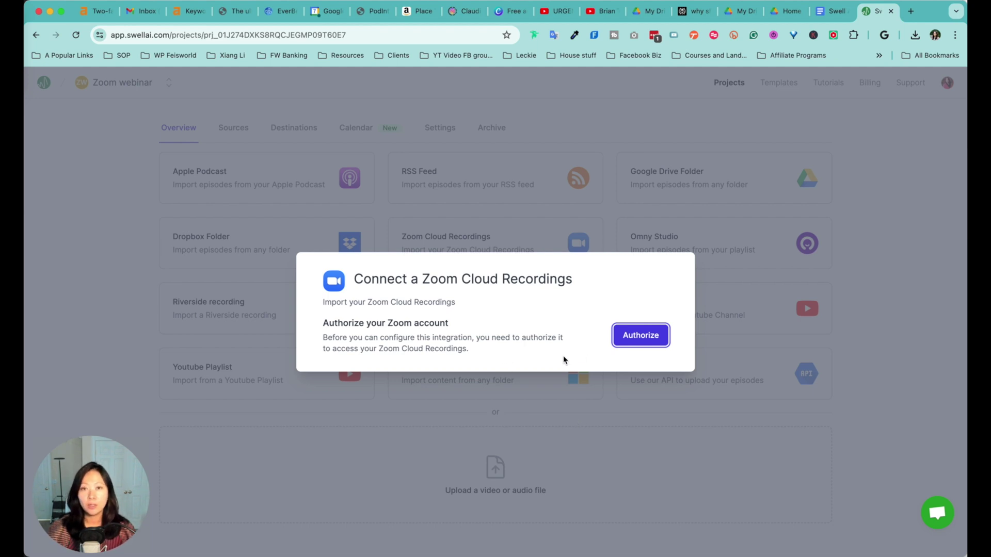
{"action": "left_click", "coordinate": [640, 335]}
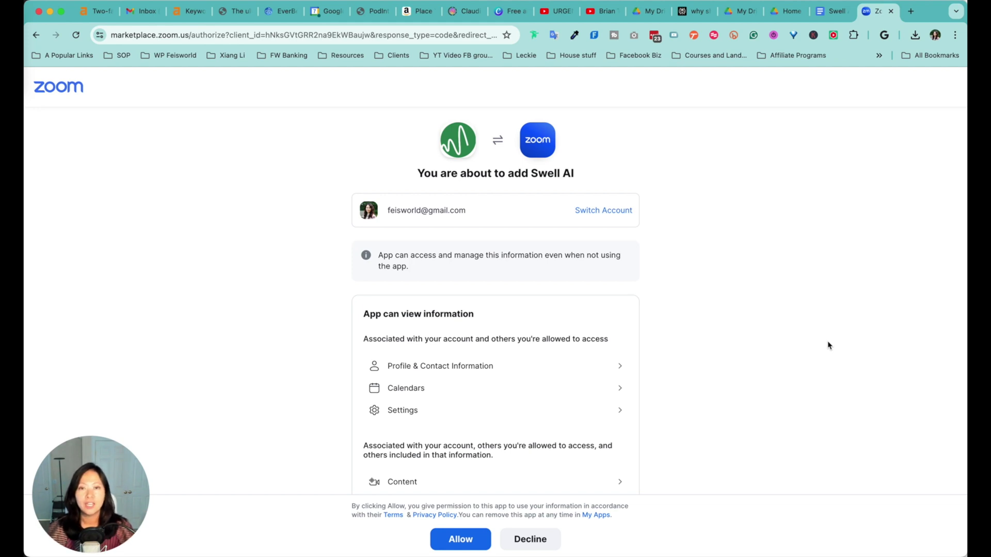
- Review the Zoom permissions Swell AI requests, then switch to a different Zoom account
{"action": "scroll", "coordinate": [823, 348], "scroll_direction": "down", "scroll_amount": 2}
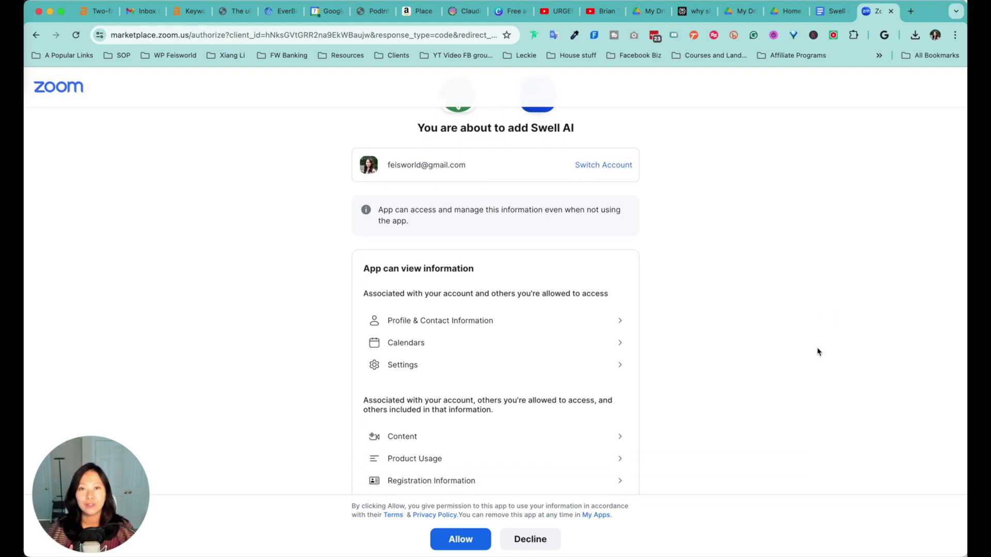
{"action": "scroll", "coordinate": [817, 354], "scroll_direction": "up", "scroll_amount": 2}
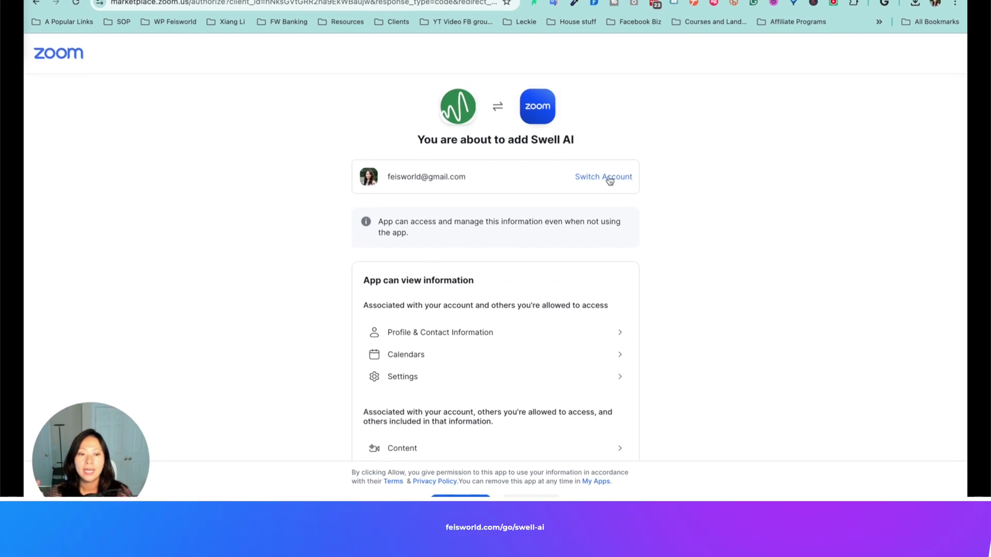
{"action": "left_click", "coordinate": [608, 179]}
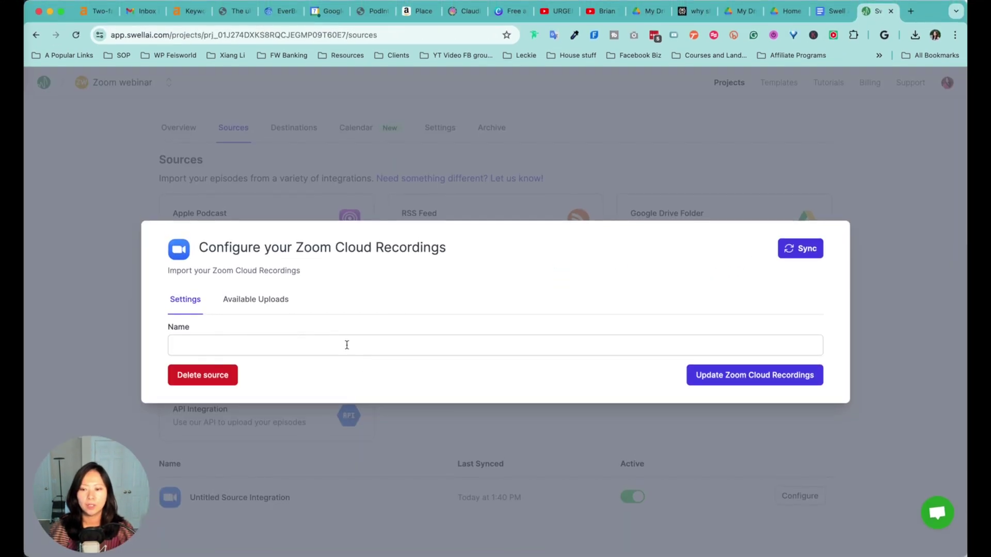
- Start naming the new Zoom source and view its Available Uploads recordings
{"action": "left_click", "coordinate": [347, 345]}
{"action": "left_click", "coordinate": [375, 292]}
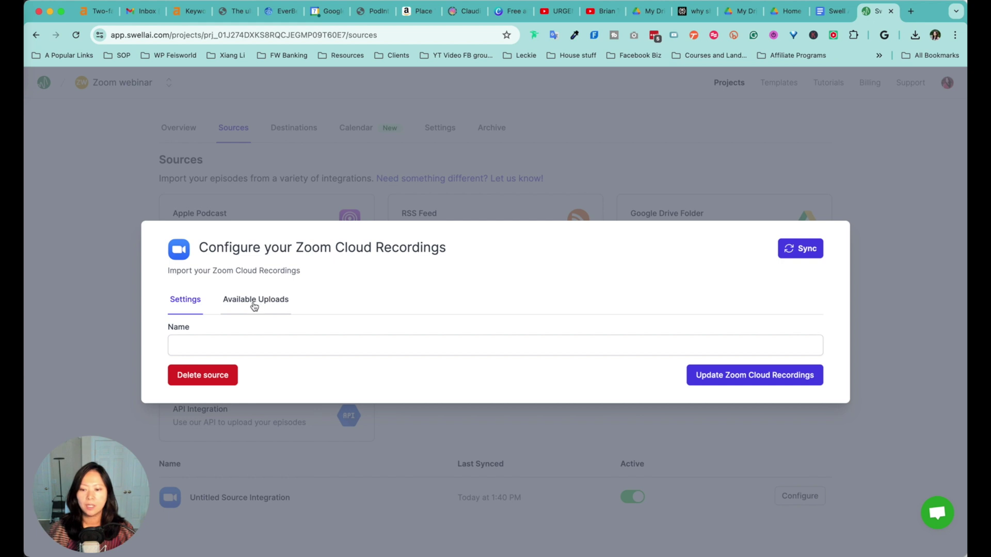
{"action": "left_click", "coordinate": [254, 304]}
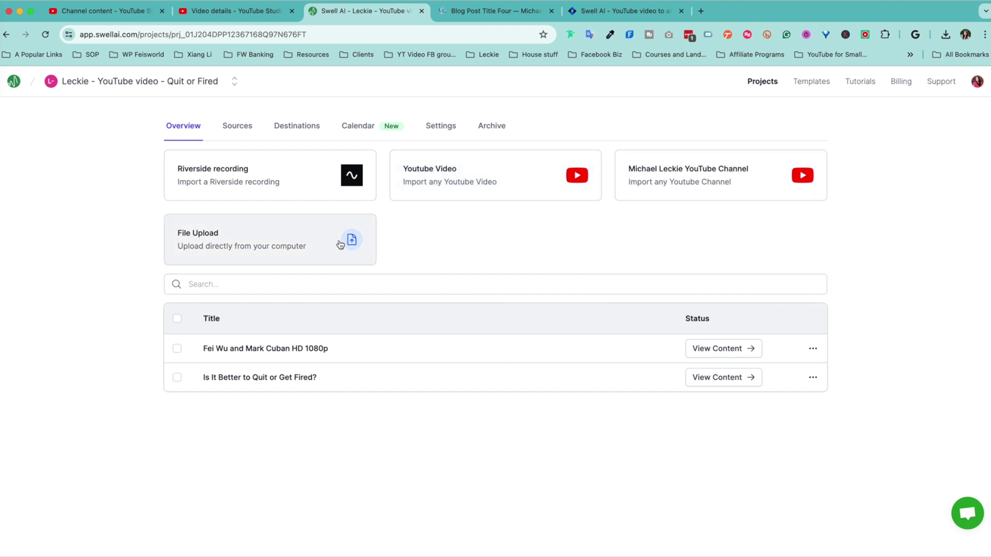
- Start a YouTube video import, cancel it, and open the first episode's transcript
{"action": "left_click", "coordinate": [482, 178]}
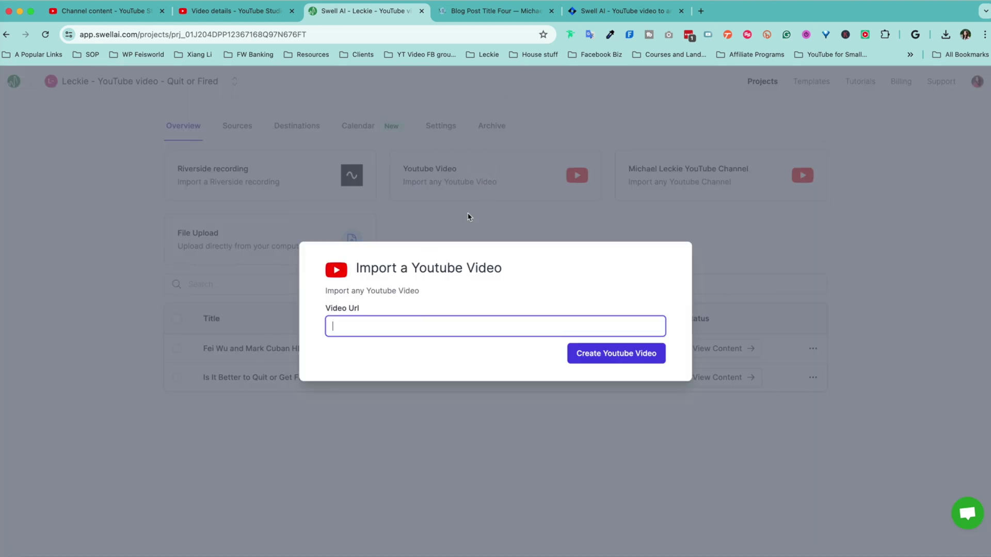
{"action": "left_click", "coordinate": [598, 324]}
{"action": "left_click", "coordinate": [855, 238]}
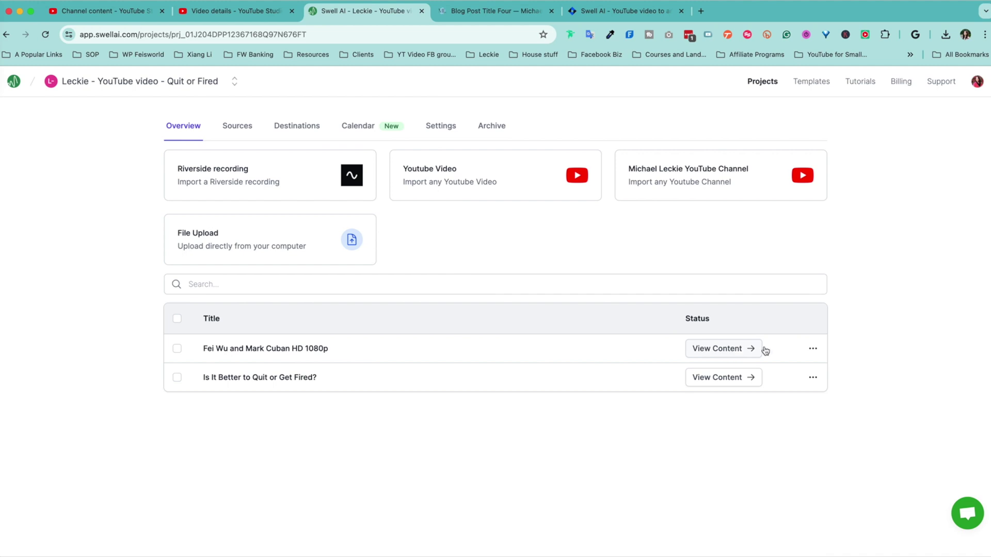
{"action": "left_click", "coordinate": [730, 350]}
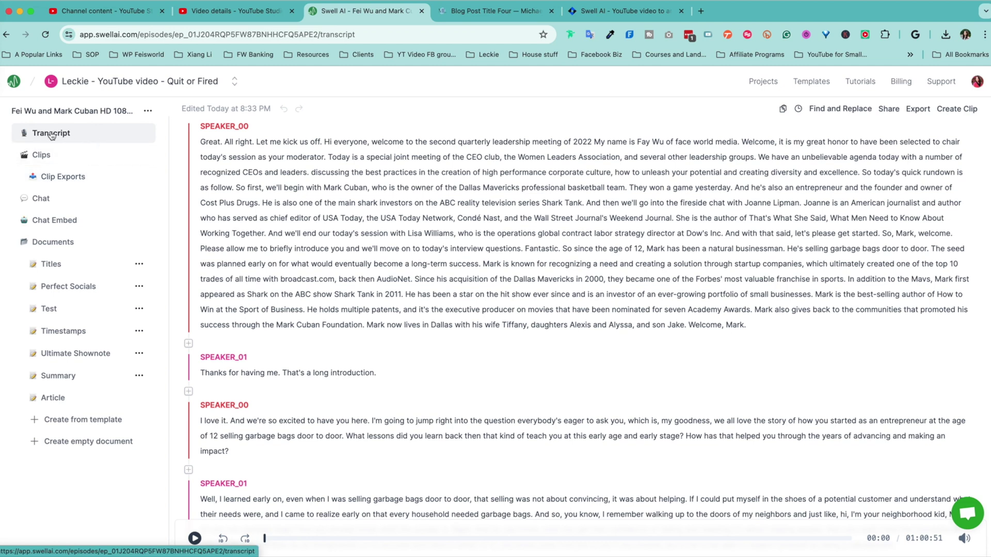
- Rename SPEAKER_00 to the host's name
{"action": "scroll", "coordinate": [289, 298], "scroll_direction": "down", "scroll_amount": 4}
{"action": "scroll", "coordinate": [289, 298], "scroll_direction": "up", "scroll_amount": 4}
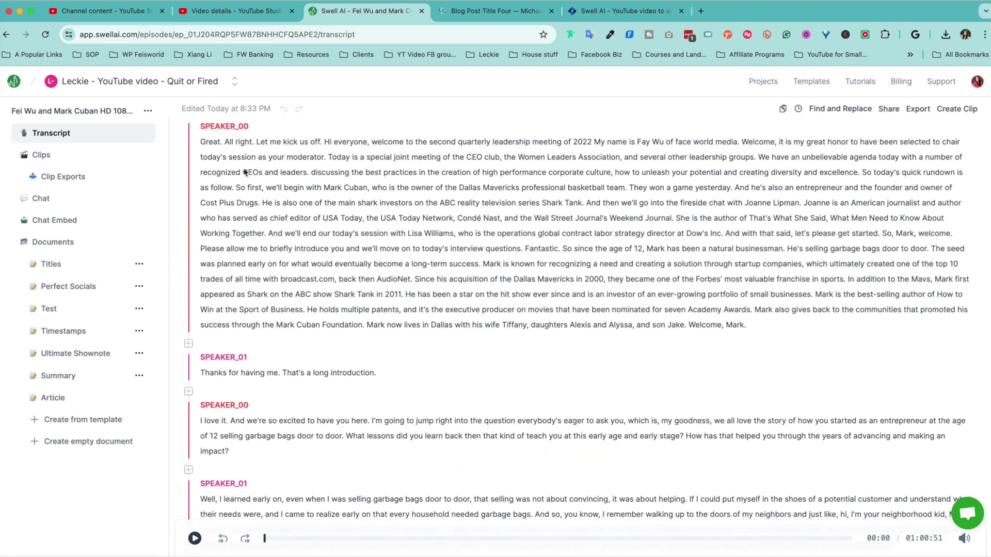
{"action": "left_click", "coordinate": [232, 128]}
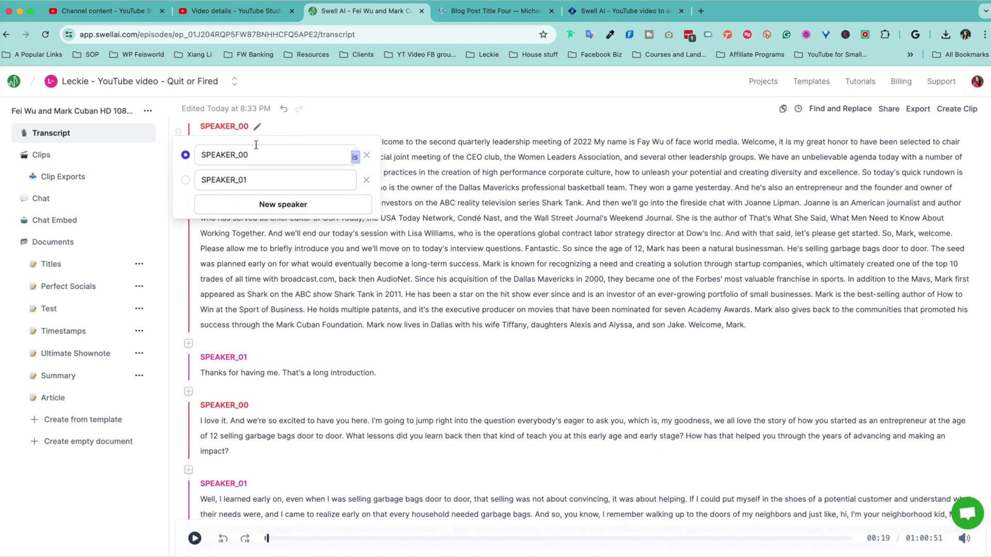
{"action": "left_click", "coordinate": [253, 152]}
{"action": "type", "text": "Fe"}
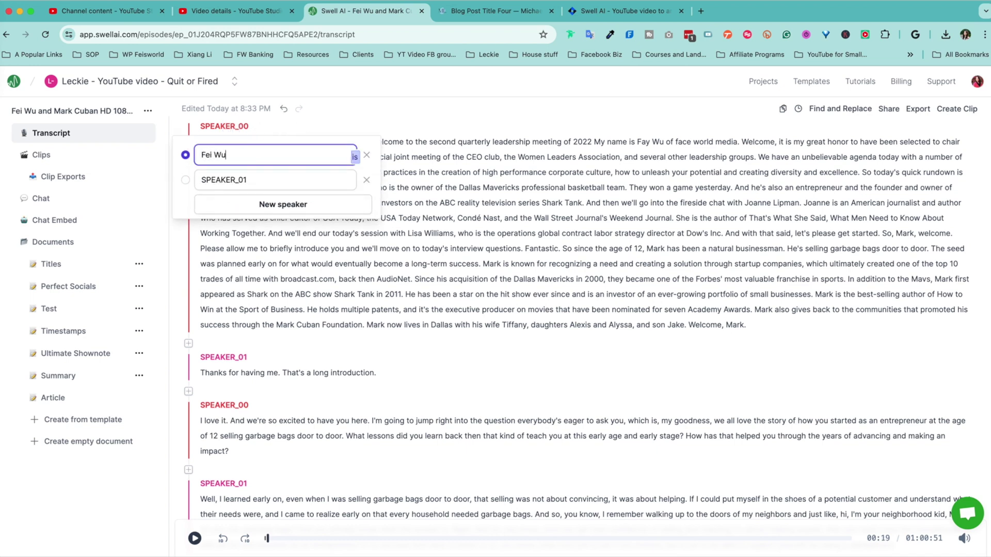
{"action": "type", "text": "i Wu"}
{"action": "key", "text": "Return"}
- Rename SPEAKER_01 to the guest's name and go to the episode's Clips
{"action": "scroll", "coordinate": [246, 367], "scroll_direction": "down", "scroll_amount": 3}
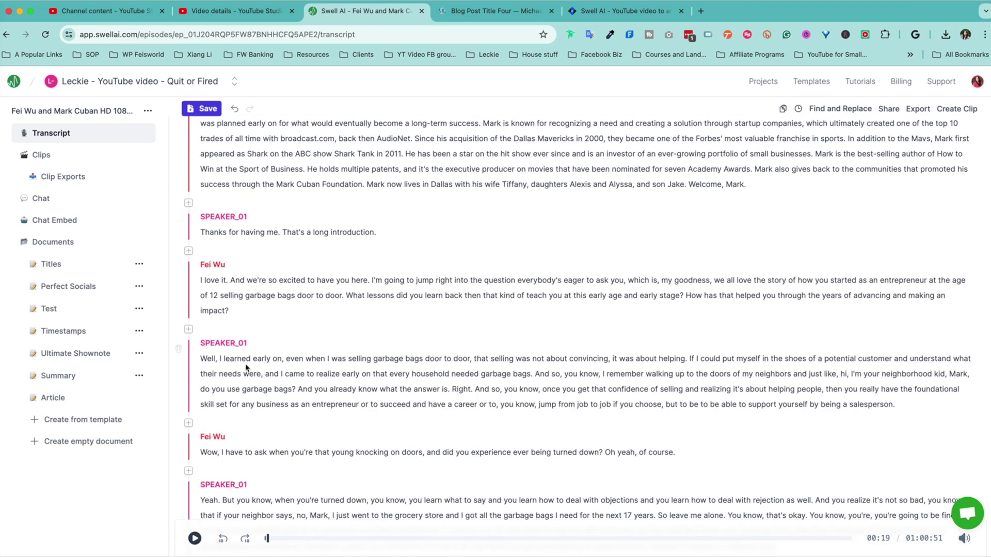
{"action": "scroll", "coordinate": [246, 367], "scroll_direction": "up", "scroll_amount": 1}
{"action": "left_click", "coordinate": [230, 239]}
{"action": "left_click", "coordinate": [235, 266]}
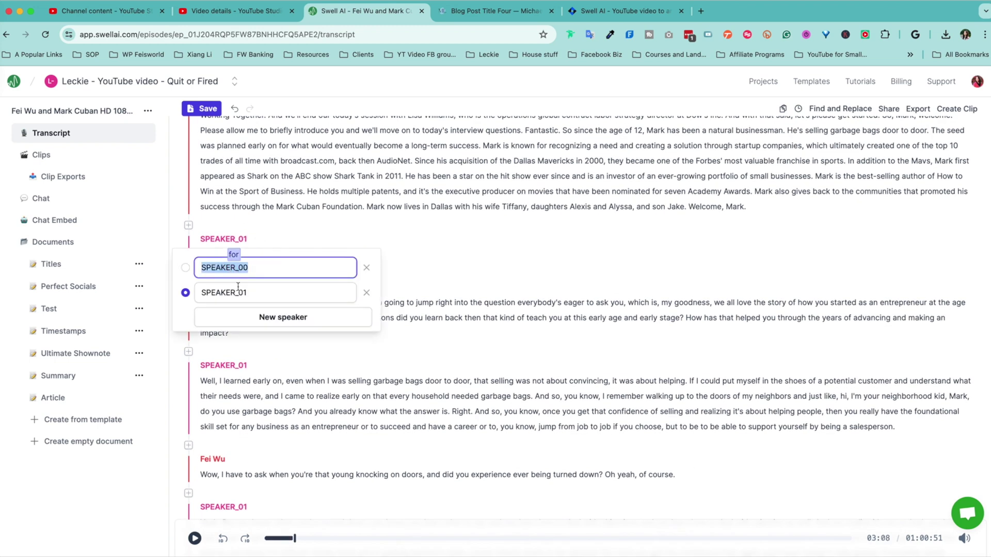
{"action": "left_click", "coordinate": [238, 287]}
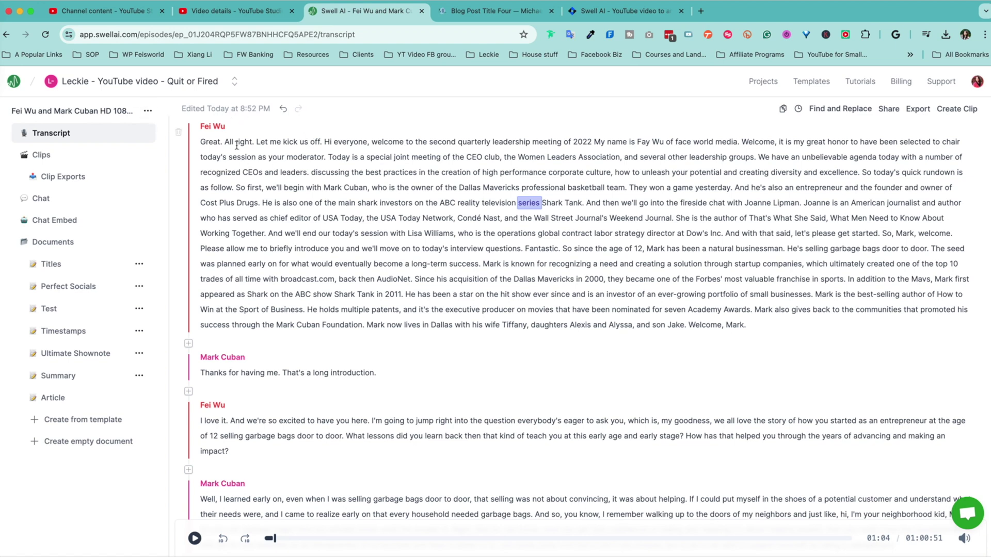
{"action": "scroll", "coordinate": [236, 145], "scroll_direction": "down", "scroll_amount": 10}
{"action": "left_click", "coordinate": [61, 156]}
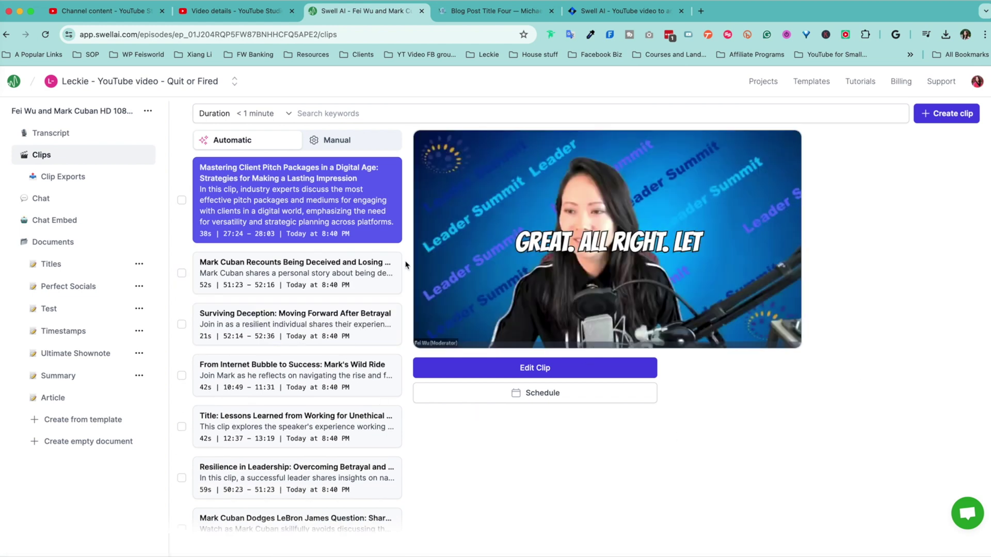
- Select the 'From Internet Bubble to Success' clip and open it in the clip editor
{"action": "left_click", "coordinate": [301, 365]}
{"action": "scroll", "coordinate": [310, 397], "scroll_direction": "down", "scroll_amount": 6}
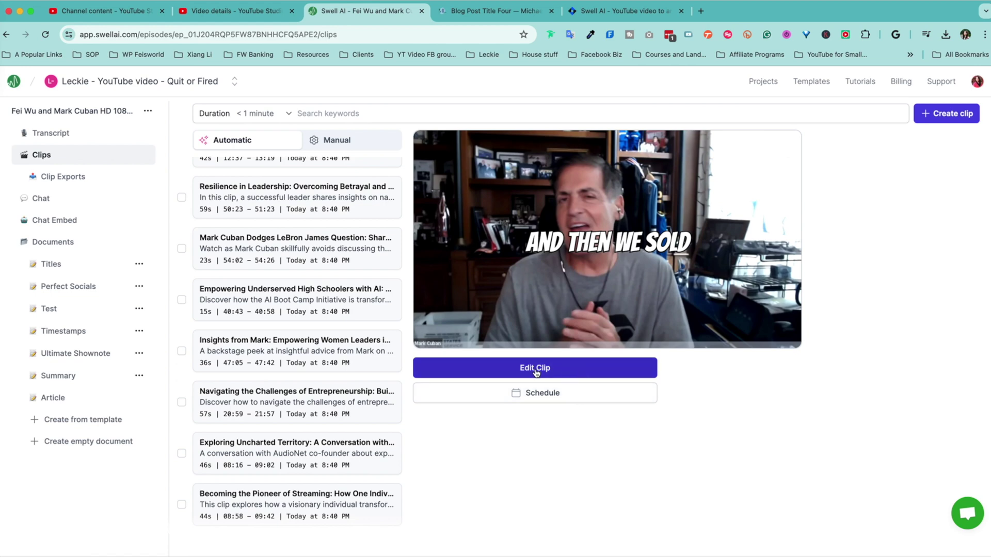
{"action": "left_click", "coordinate": [536, 368]}
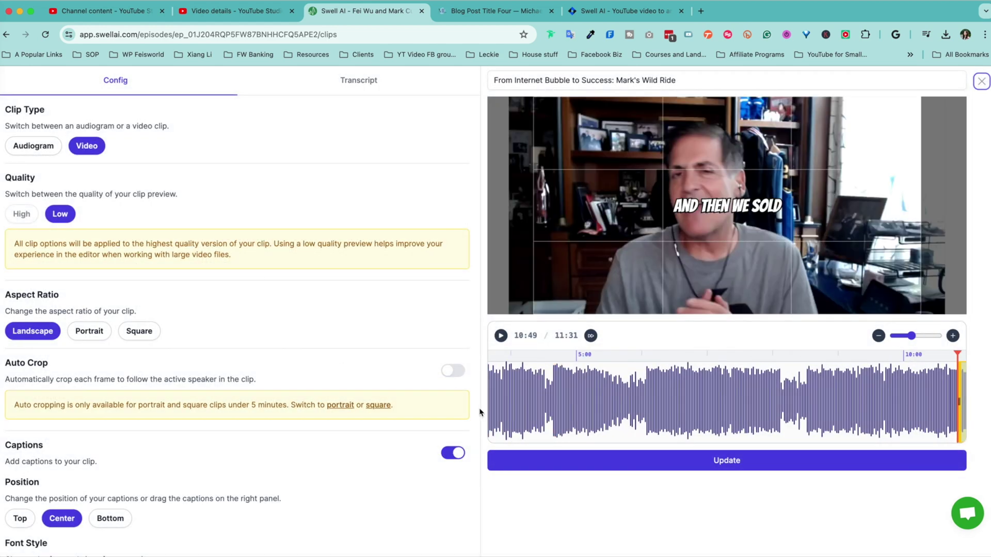
- Make the clip an audiogram, preview it, and set it to square format
{"action": "left_click", "coordinate": [33, 145]}
{"action": "left_click", "coordinate": [86, 152]}
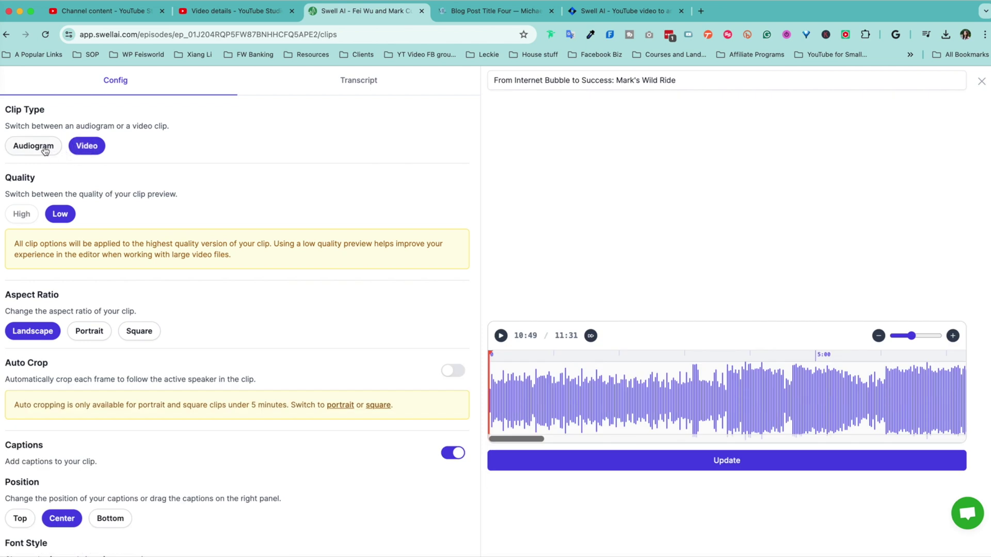
{"action": "left_click", "coordinate": [44, 150]}
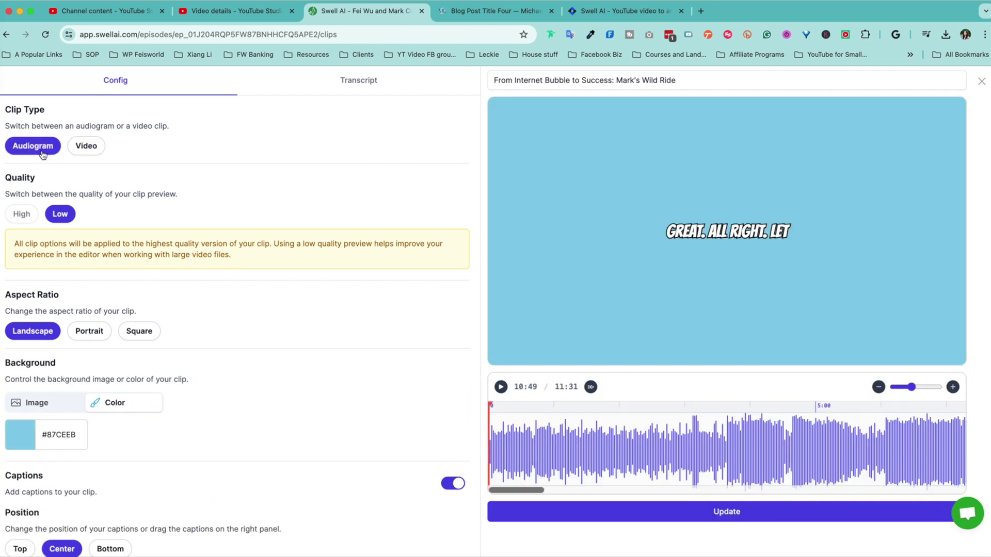
{"action": "left_click", "coordinate": [501, 388]}
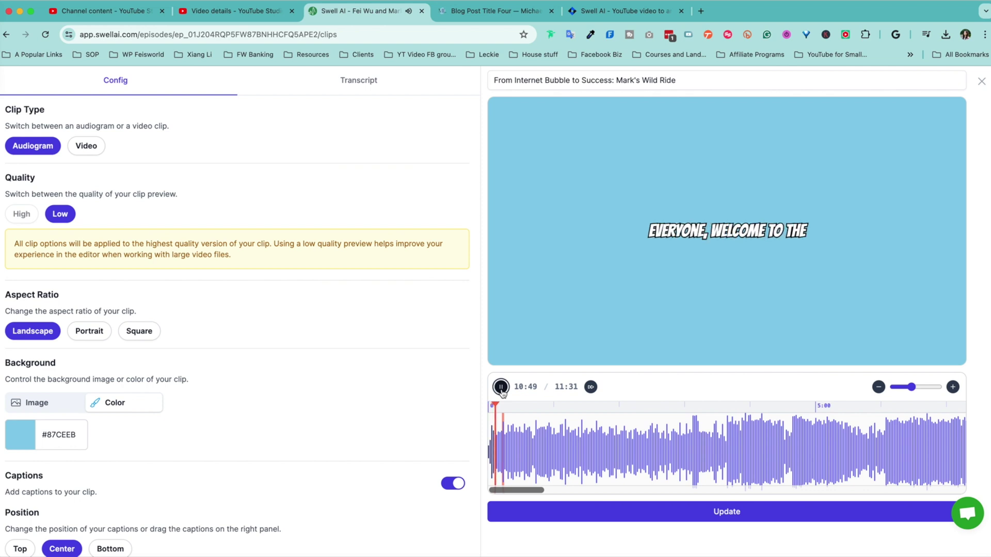
{"action": "left_click", "coordinate": [500, 387]}
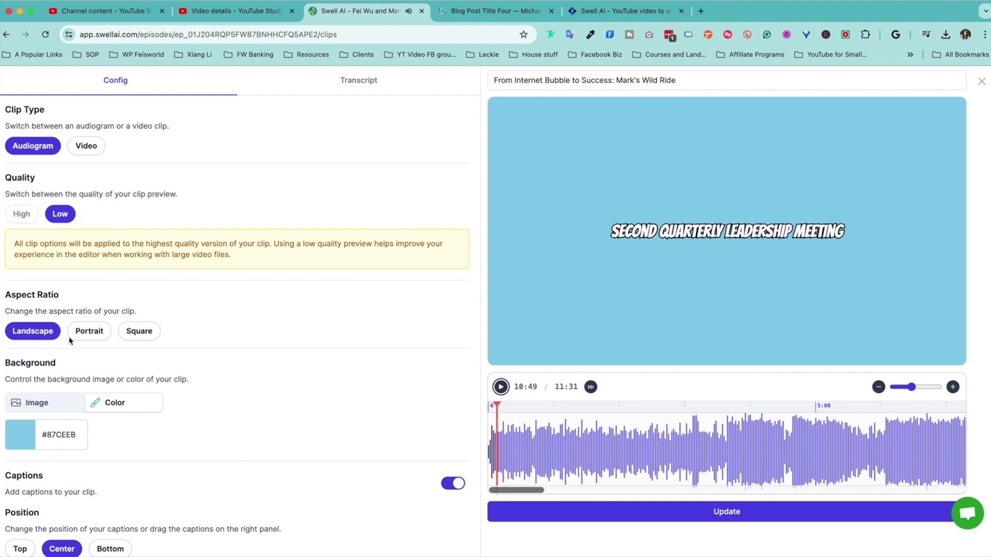
{"action": "left_click", "coordinate": [90, 331]}
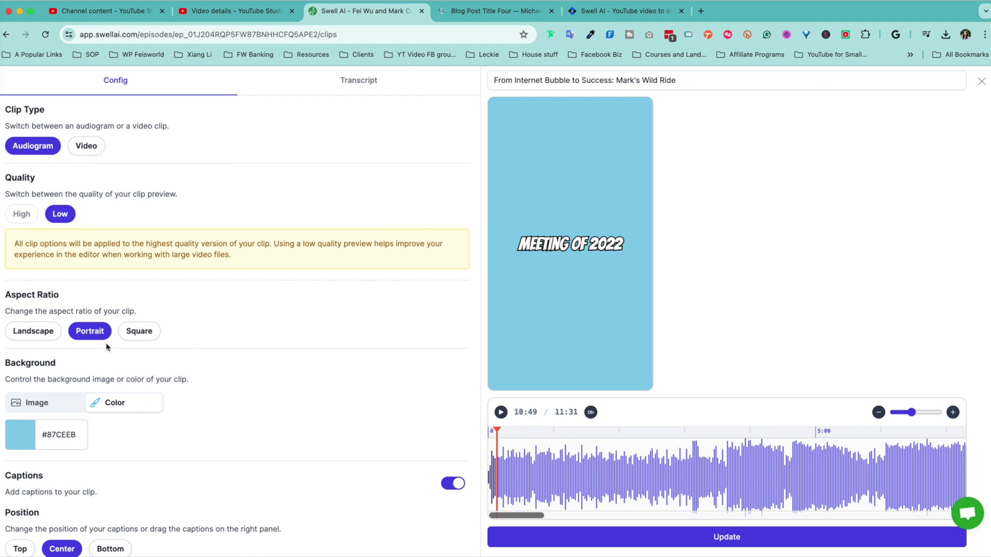
{"action": "left_click", "coordinate": [141, 332]}
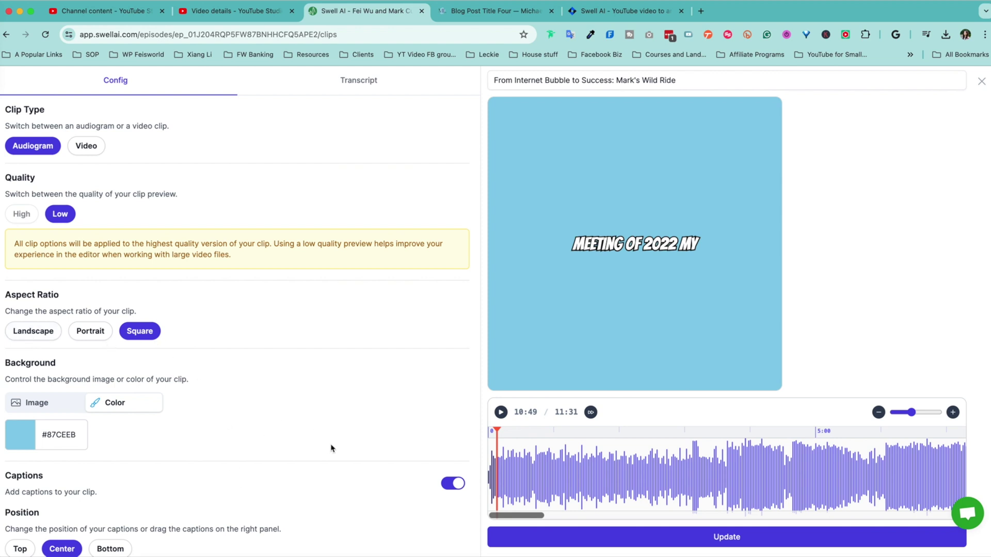
- Switch the clip background to Image and bring up the file chooser
{"action": "scroll", "coordinate": [327, 436], "scroll_direction": "down", "scroll_amount": 1}
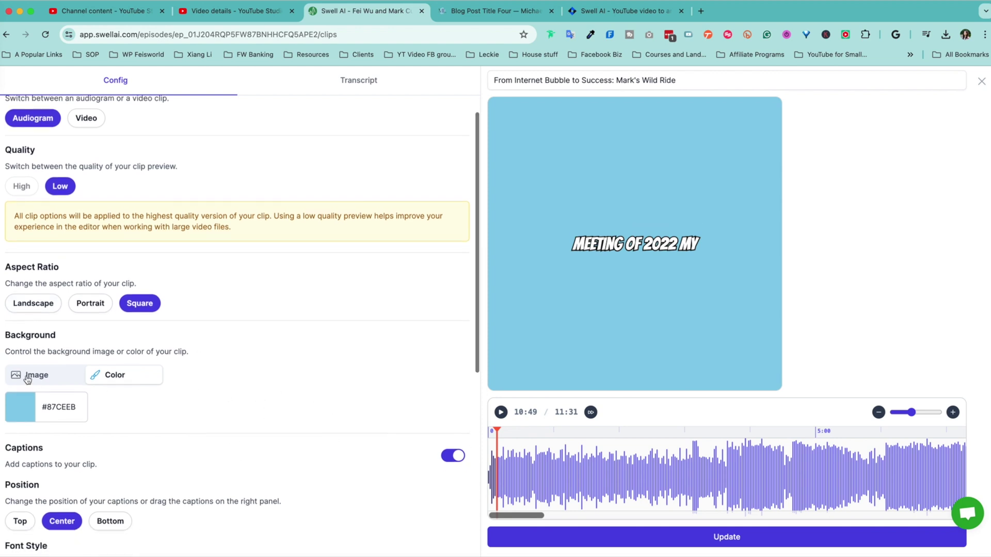
{"action": "left_click", "coordinate": [47, 380]}
{"action": "left_click", "coordinate": [118, 374]}
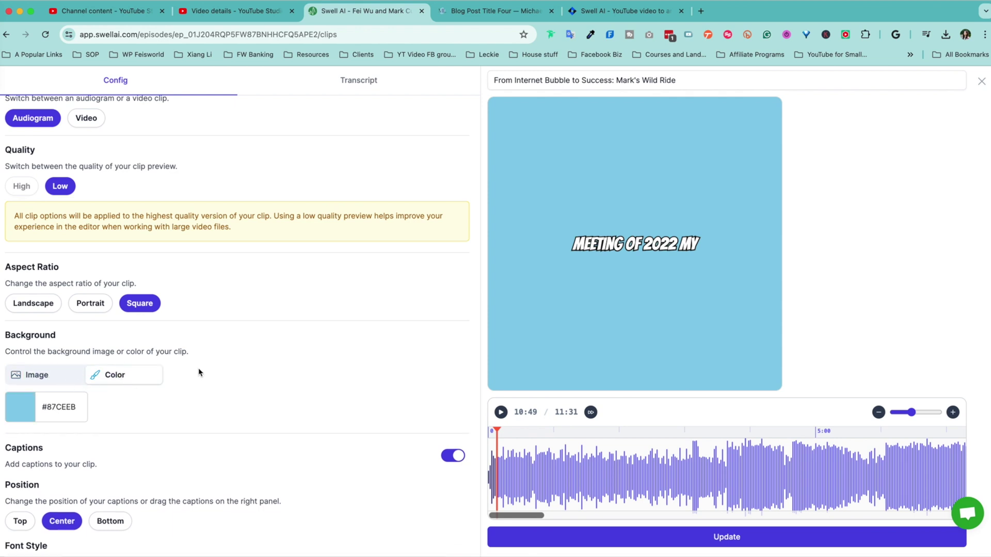
{"action": "left_click", "coordinate": [46, 376]}
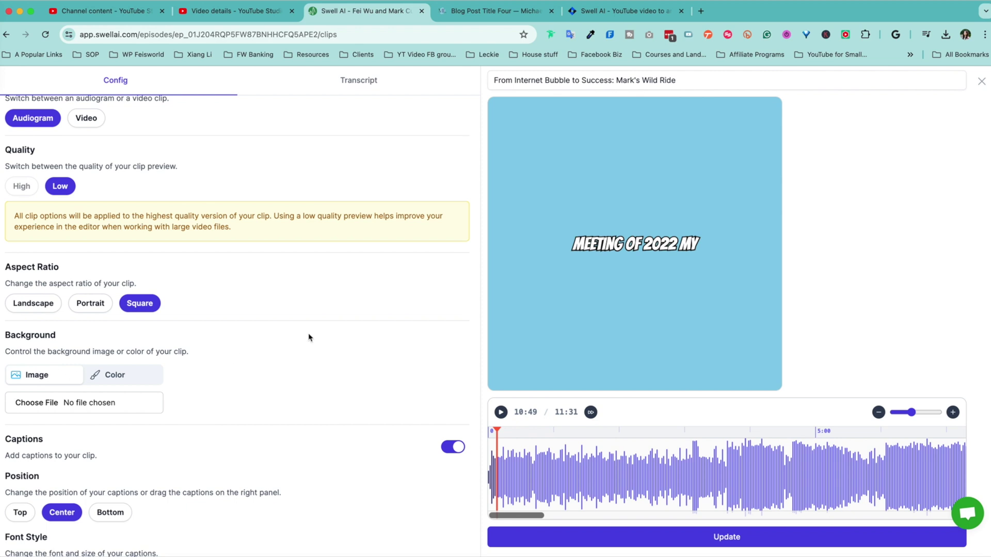
{"action": "scroll", "coordinate": [292, 400], "scroll_direction": "up", "scroll_amount": 2}
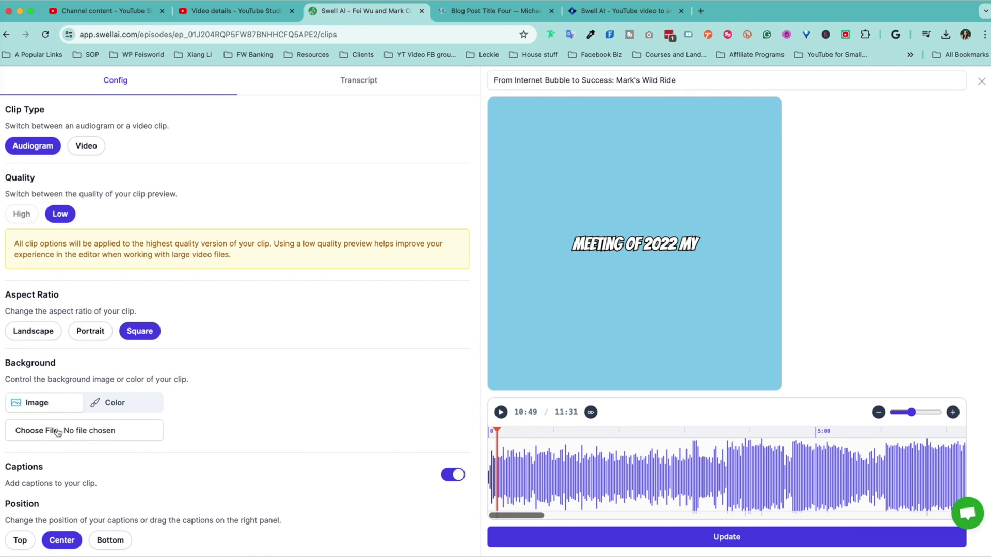
{"action": "left_click", "coordinate": [127, 432]}
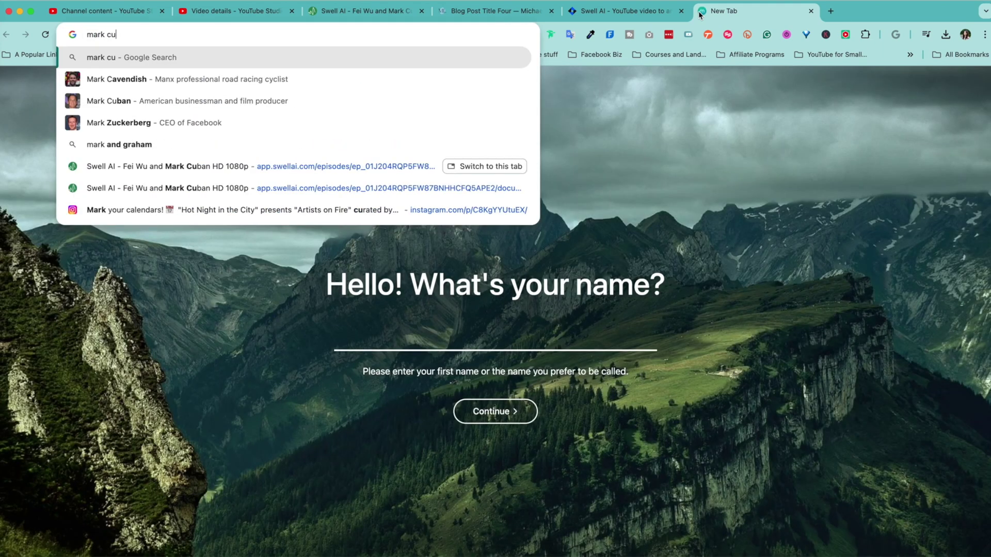
- Search Google Images for a Creative Commons photo of the guest and open the TechCrunch one
{"action": "type", "text": "creative comm"}
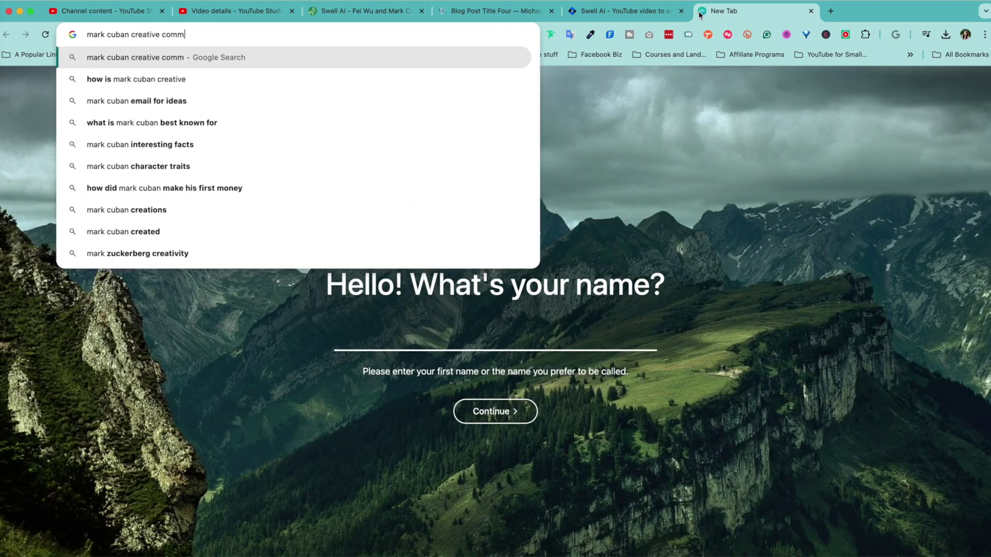
{"action": "type", "text": "on 0"}
{"action": "key", "text": "Return"}
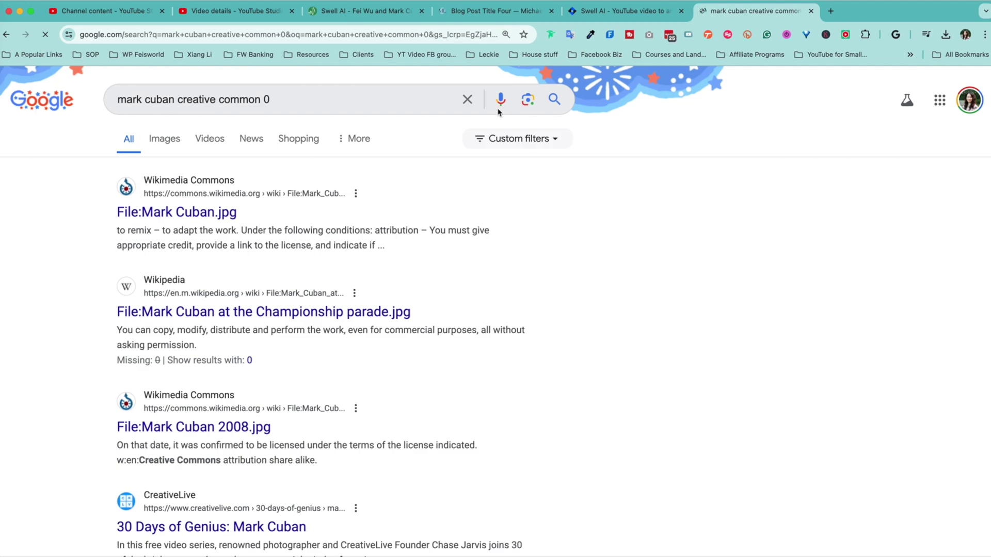
{"action": "left_click", "coordinate": [164, 138]}
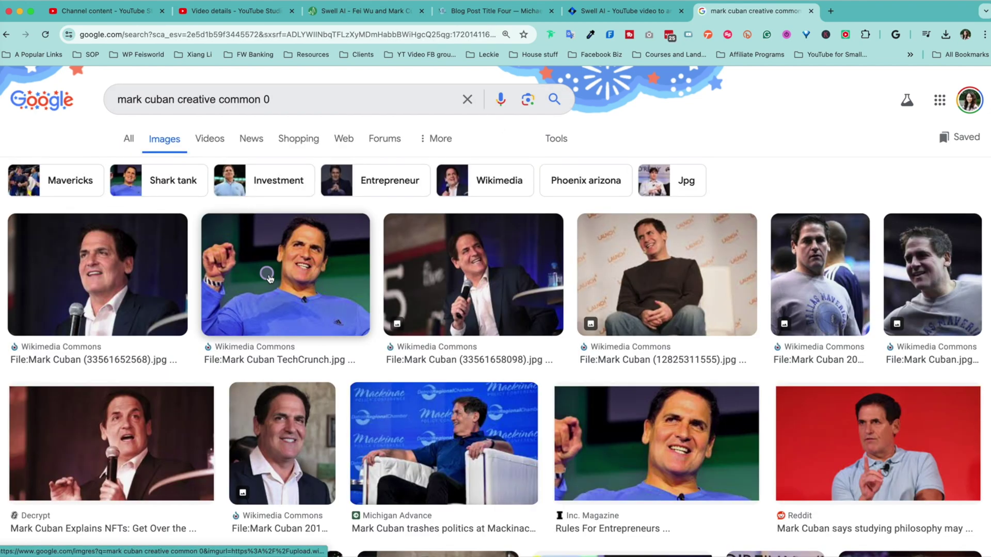
{"action": "left_click", "coordinate": [267, 277]}
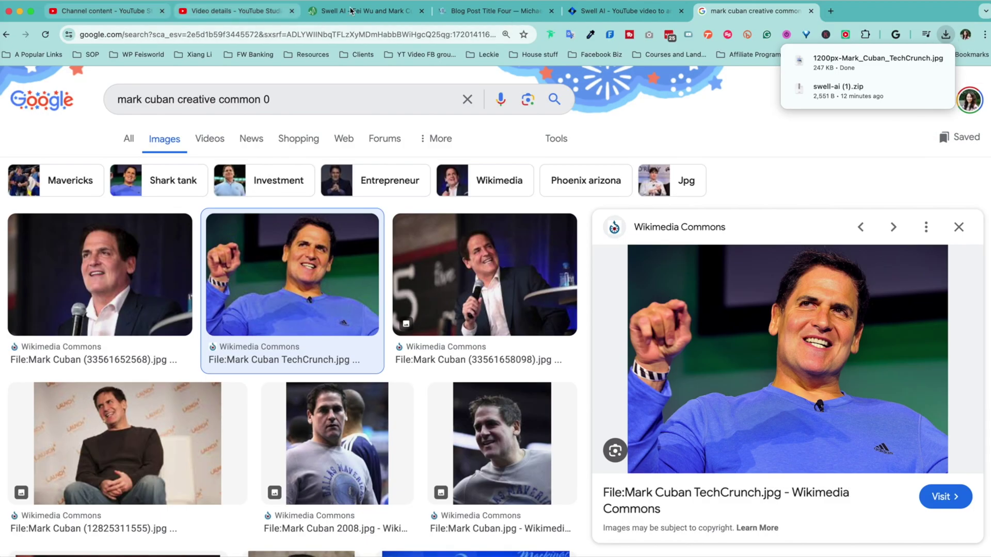
- Load the downloaded TechCrunch photo as the clip's background image
{"action": "left_click", "coordinate": [378, 12]}
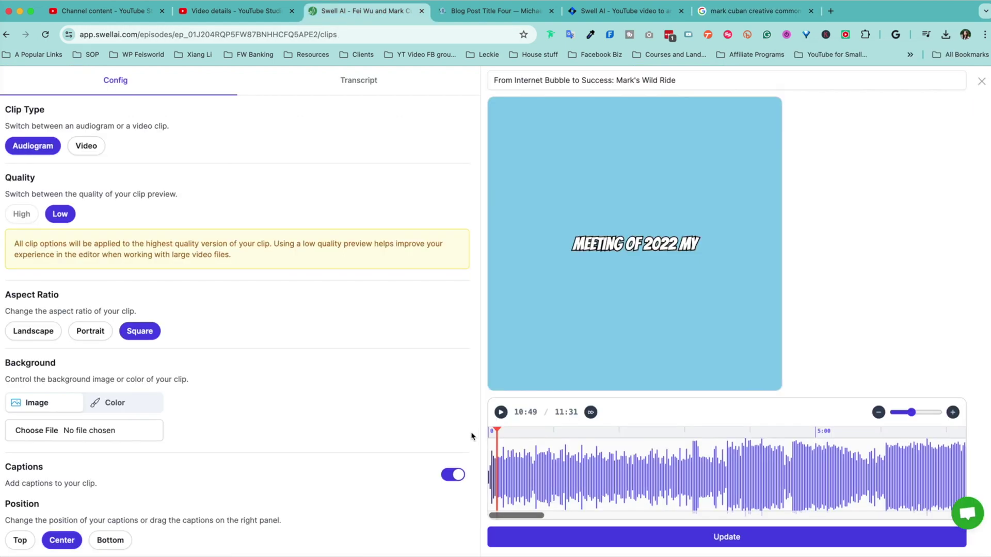
{"action": "left_click", "coordinate": [37, 430]}
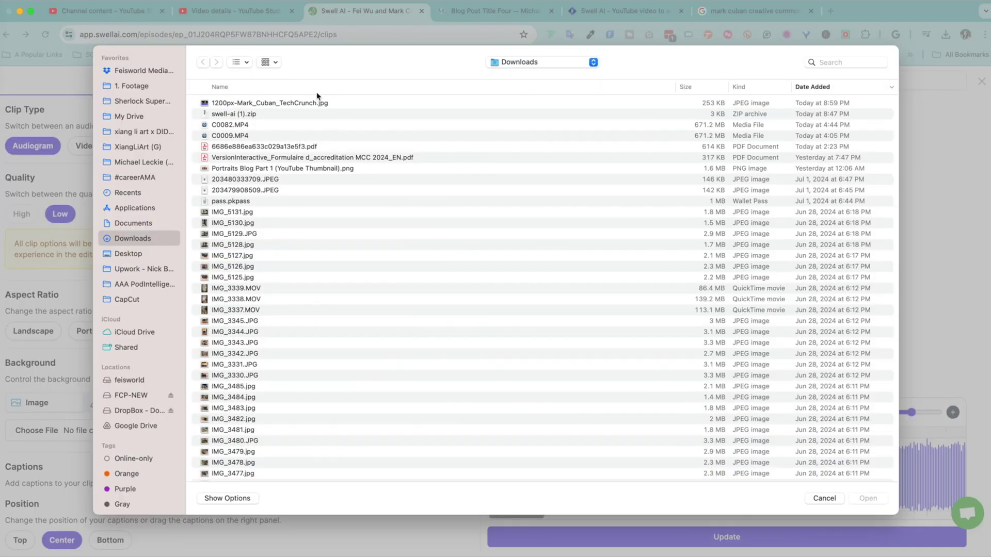
{"action": "key", "text": "Return"}
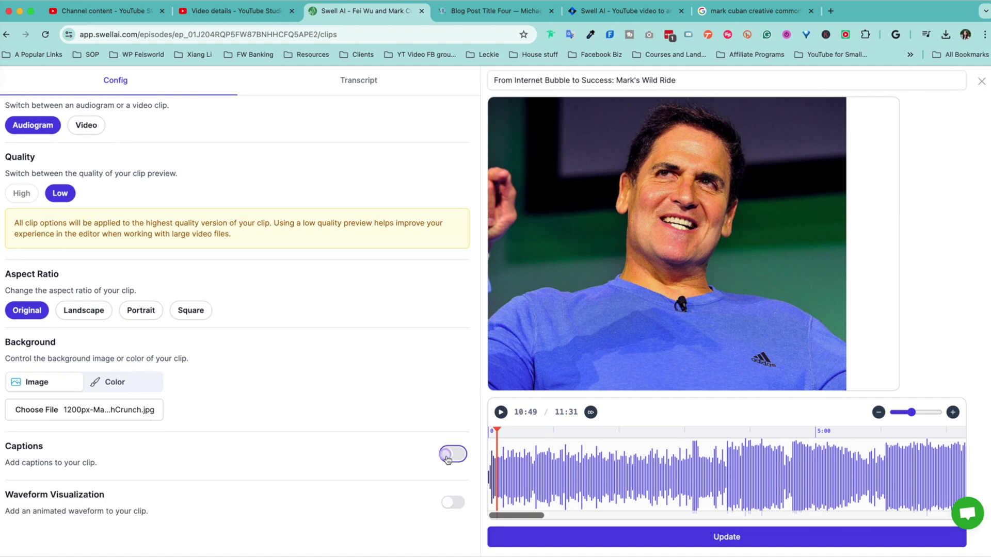
{"action": "left_click_drag", "start_coordinate": [687, 244], "coordinate": [688, 343]}
- Move the captions to the bottom of the frame, keeping the Bangers font
{"action": "scroll", "coordinate": [225, 454], "scroll_direction": "down", "scroll_amount": 2}
{"action": "scroll", "coordinate": [227, 451], "scroll_direction": "down", "scroll_amount": 5}
{"action": "scroll", "coordinate": [236, 447], "scroll_direction": "up", "scroll_amount": 4}
{"action": "left_click", "coordinate": [20, 411]}
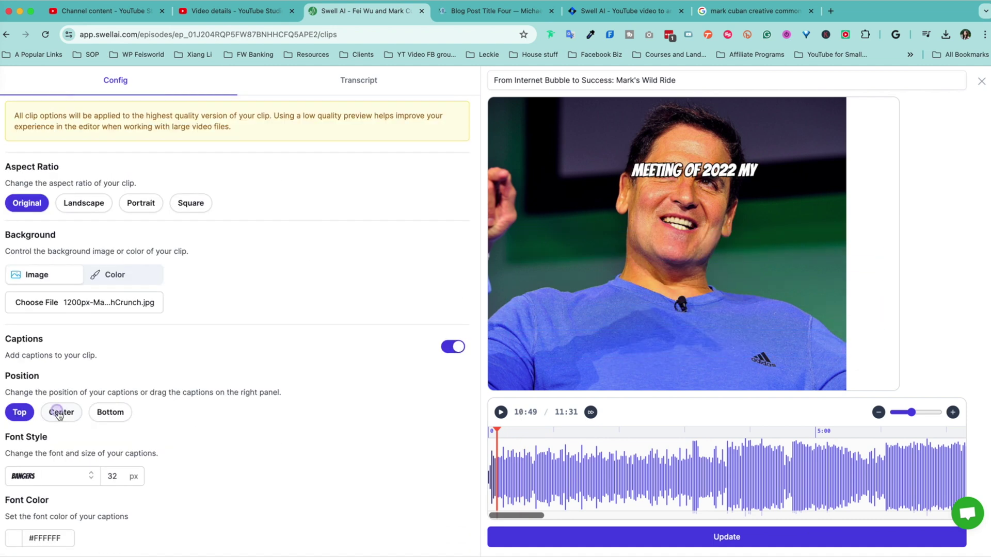
{"action": "left_click", "coordinate": [62, 412]}
{"action": "left_click", "coordinate": [114, 416]}
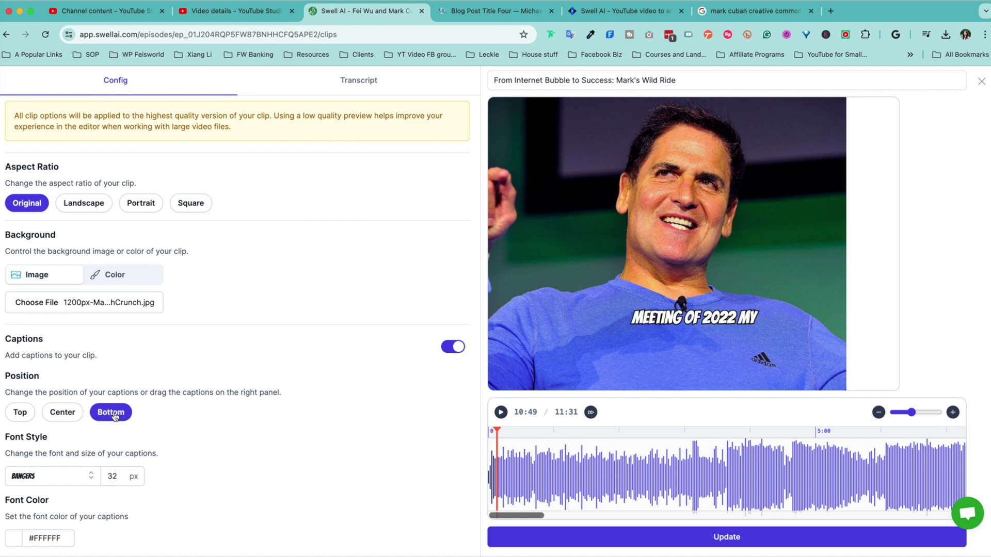
{"action": "scroll", "coordinate": [241, 428], "scroll_direction": "down", "scroll_amount": 2}
{"action": "left_click", "coordinate": [23, 407]}
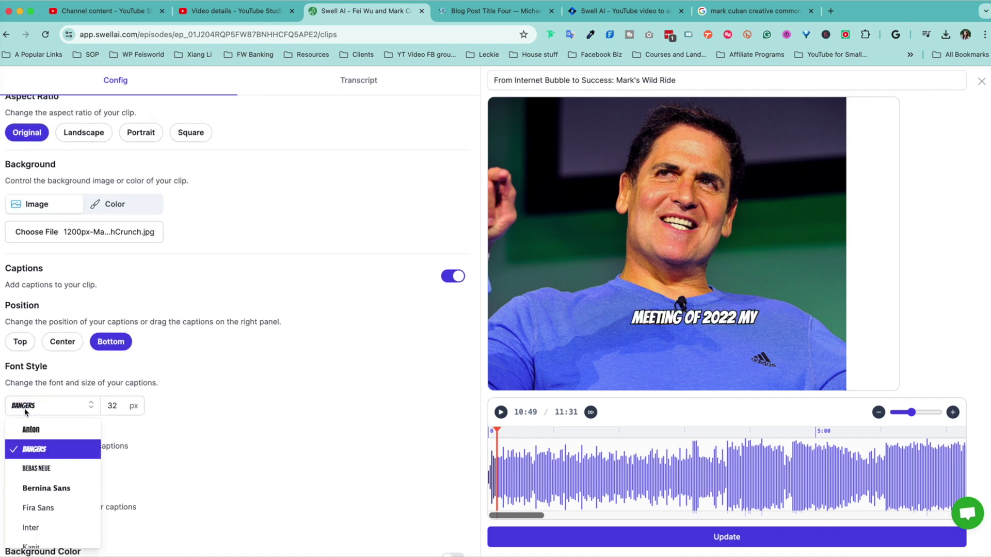
{"action": "scroll", "coordinate": [206, 379], "scroll_direction": "down", "scroll_amount": 3}
{"action": "scroll", "coordinate": [63, 396], "scroll_direction": "down", "scroll_amount": 5}
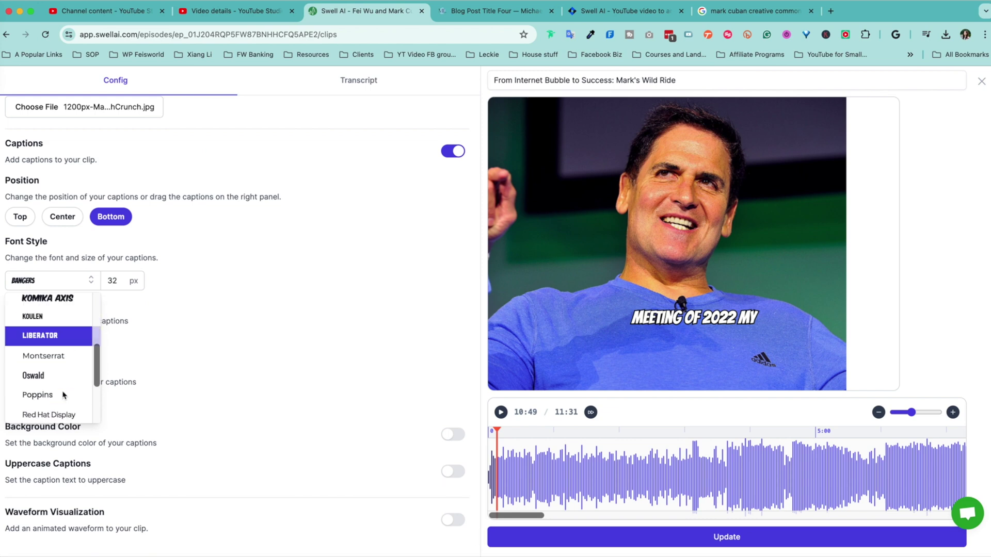
{"action": "left_click", "coordinate": [220, 281]}
- Give the captions a white background box and leave uppercase off
{"action": "scroll", "coordinate": [29, 379], "scroll_direction": "down", "scroll_amount": 1}
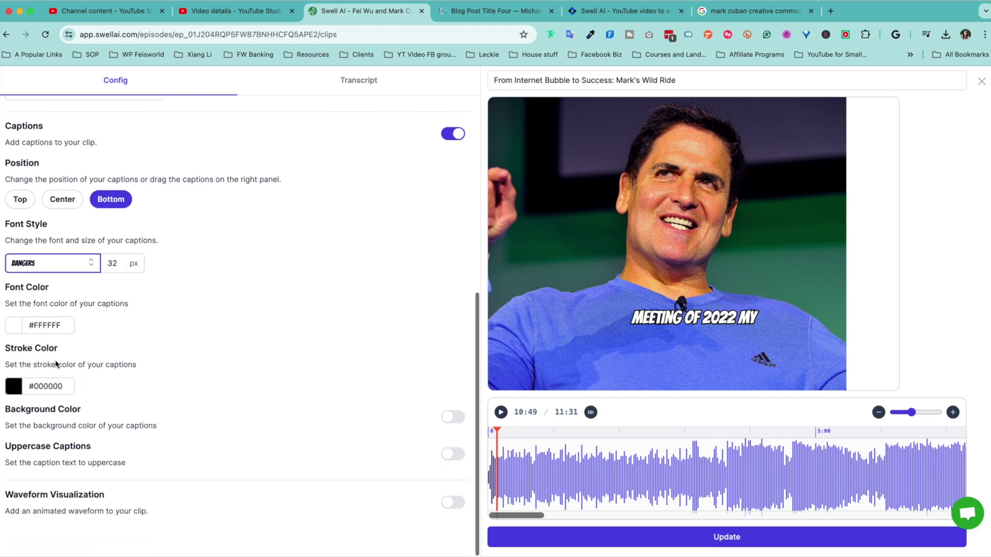
{"action": "left_click", "coordinate": [446, 418]}
{"action": "left_click", "coordinate": [446, 418]}
{"action": "left_click", "coordinate": [447, 417]}
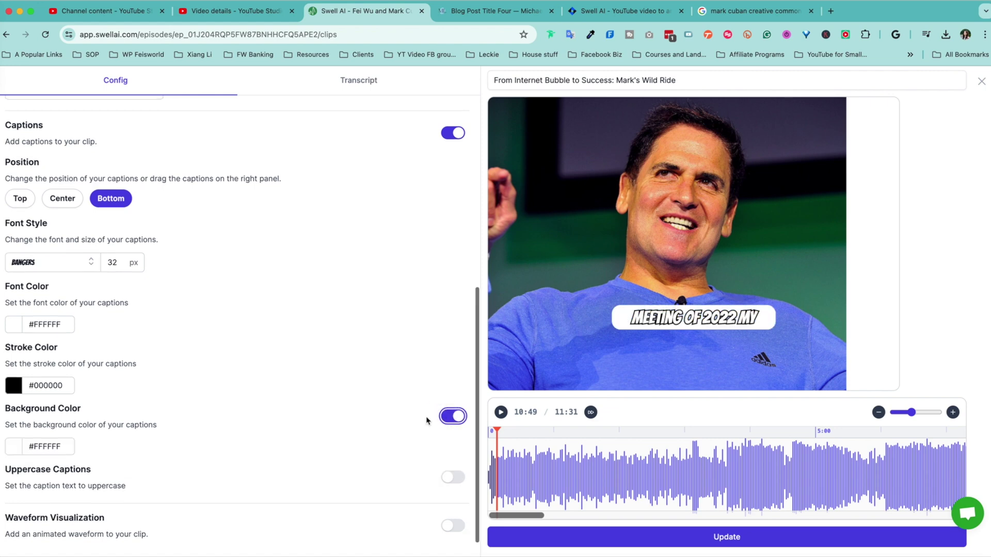
{"action": "scroll", "coordinate": [436, 454], "scroll_direction": "down", "scroll_amount": 2}
{"action": "left_click", "coordinate": [448, 457]}
{"action": "left_click", "coordinate": [449, 458]}
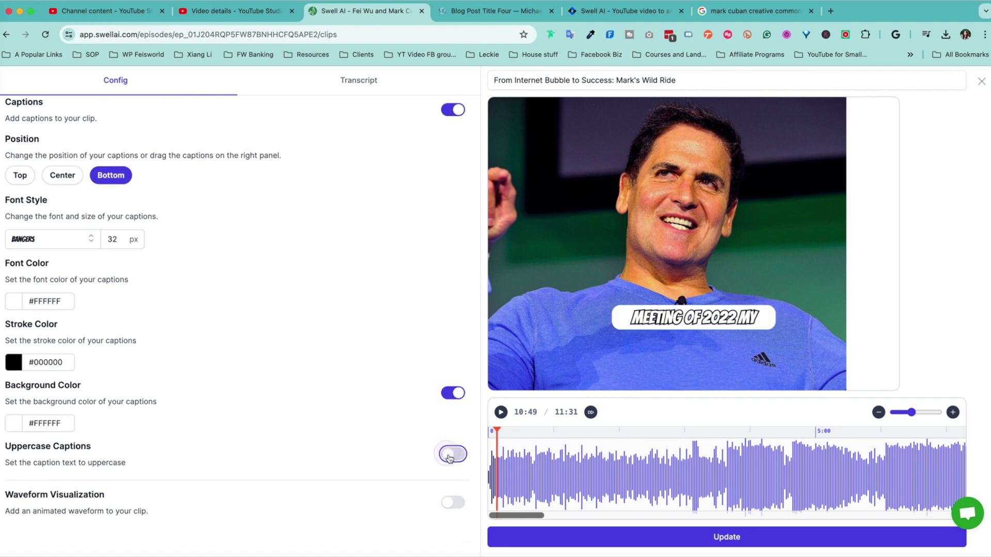
- Add an animated waveform using the wavy line style
{"action": "left_click", "coordinate": [448, 502]}
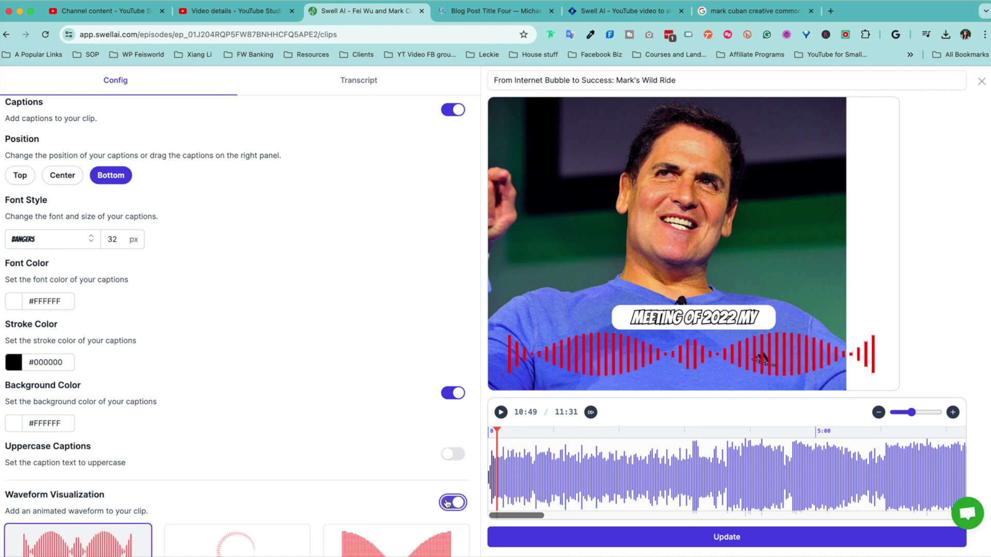
{"action": "scroll", "coordinate": [44, 429], "scroll_direction": "down", "scroll_amount": 4}
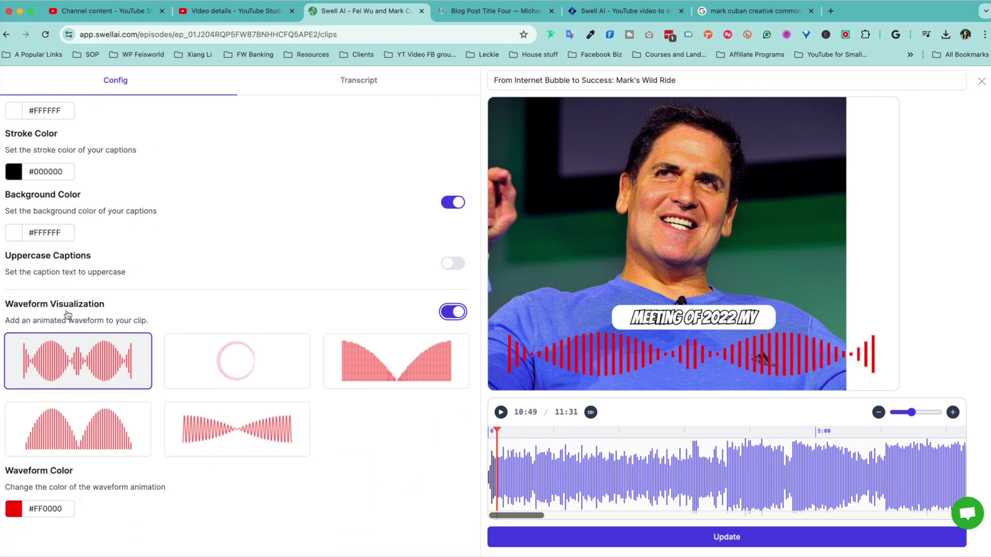
{"action": "left_click", "coordinate": [244, 348]}
{"action": "left_click", "coordinate": [77, 430]}
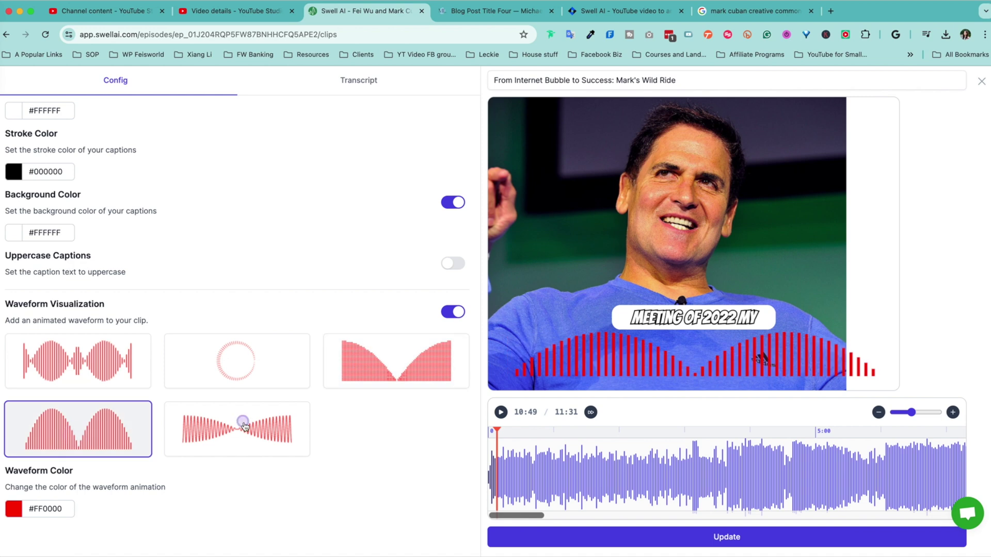
{"action": "left_click", "coordinate": [244, 426]}
{"action": "scroll", "coordinate": [279, 291], "scroll_direction": "up", "scroll_amount": 10}
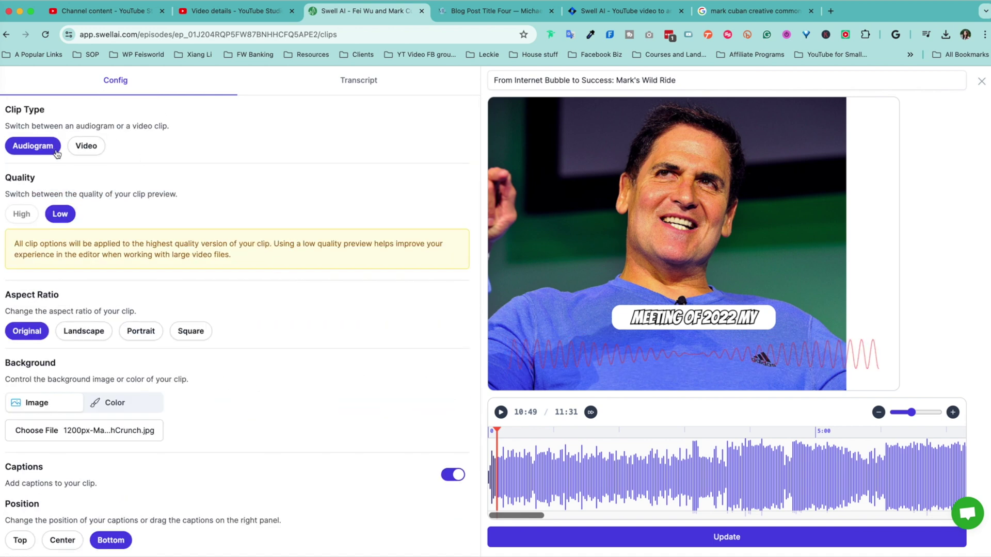
- Switch the clip type to Video, play its preview, and look over the episode transcript
{"action": "left_click", "coordinate": [86, 147]}
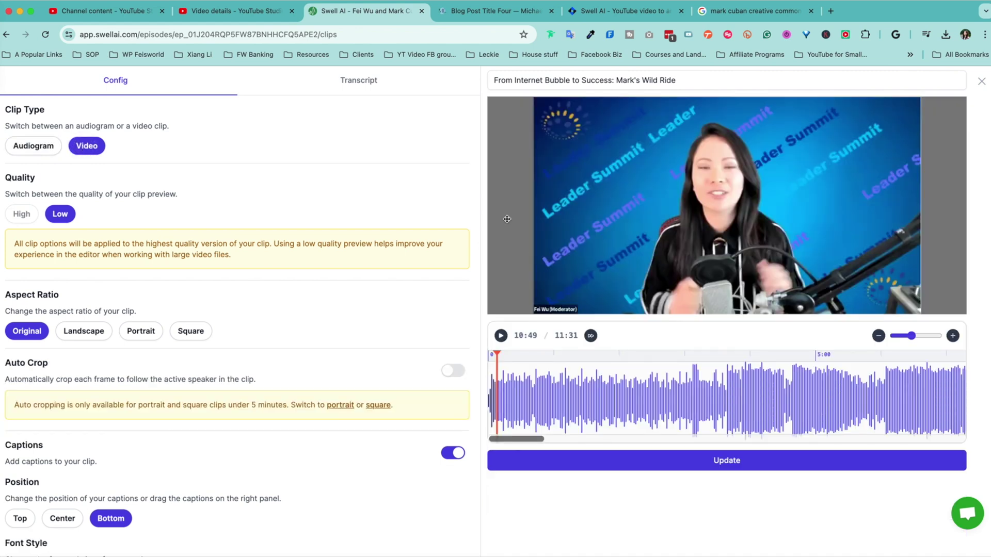
{"action": "left_click", "coordinate": [716, 203]}
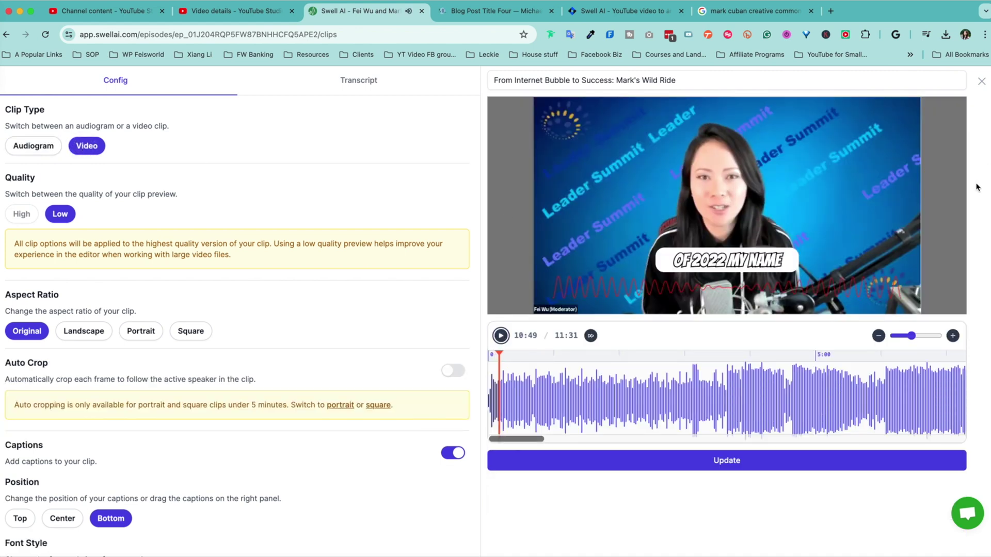
{"action": "left_click", "coordinate": [349, 81]}
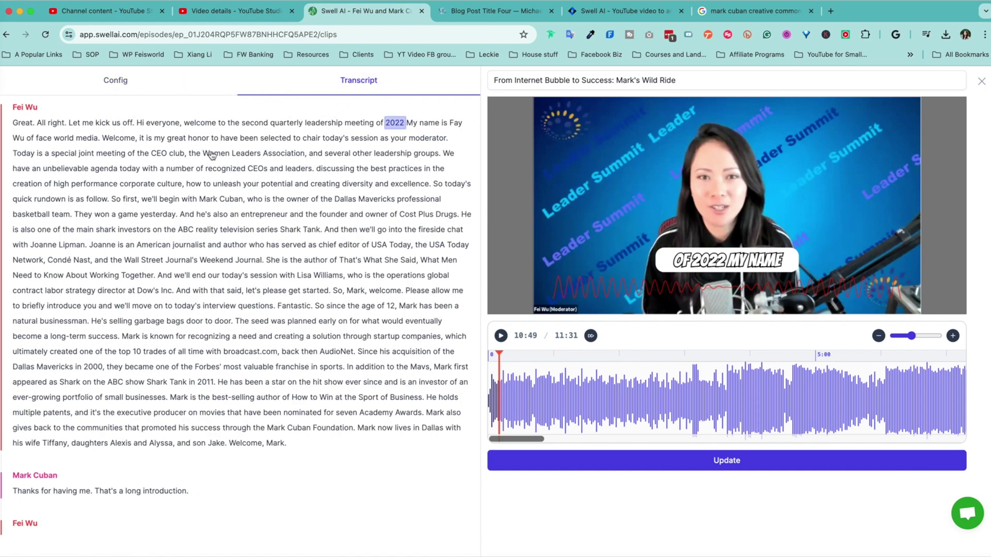
{"action": "scroll", "coordinate": [207, 207], "scroll_direction": "down", "scroll_amount": 7}
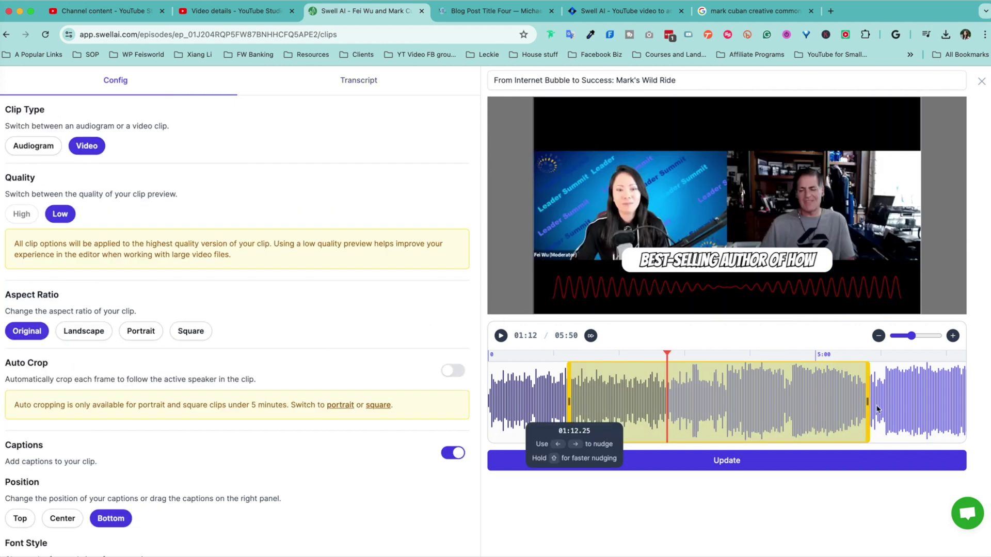
- Trim the clip's end point and adjust the clip timeline zoom
{"action": "mouse_move", "coordinate": [869, 403]}
{"action": "left_mouse_down"}
{"action": "mouse_move", "coordinate": [908, 402]}
{"action": "mouse_move", "coordinate": [784, 402]}
{"action": "mouse_move", "coordinate": [880, 401]}
{"action": "left_mouse_up"}
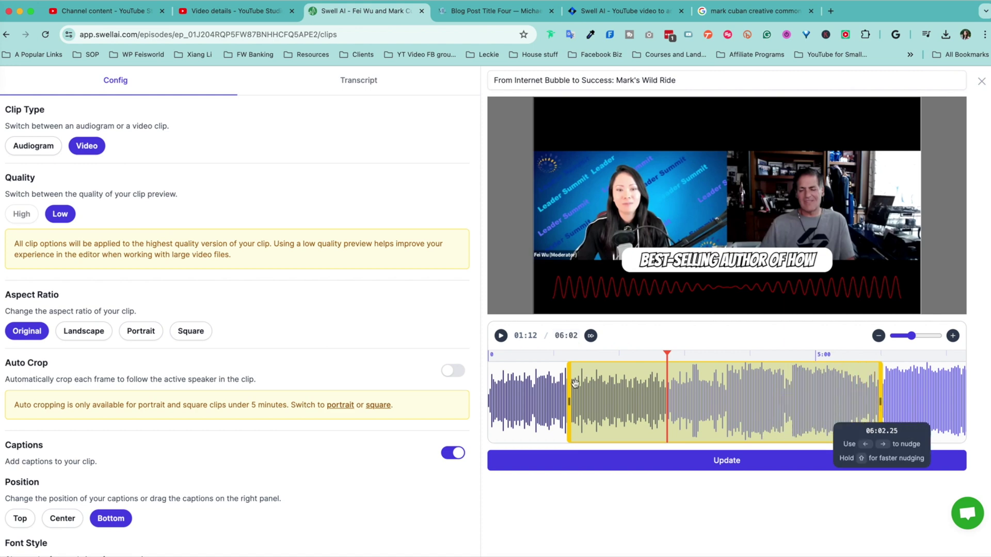
{"action": "left_click", "coordinate": [878, 336]}
{"action": "left_click", "coordinate": [878, 336]}
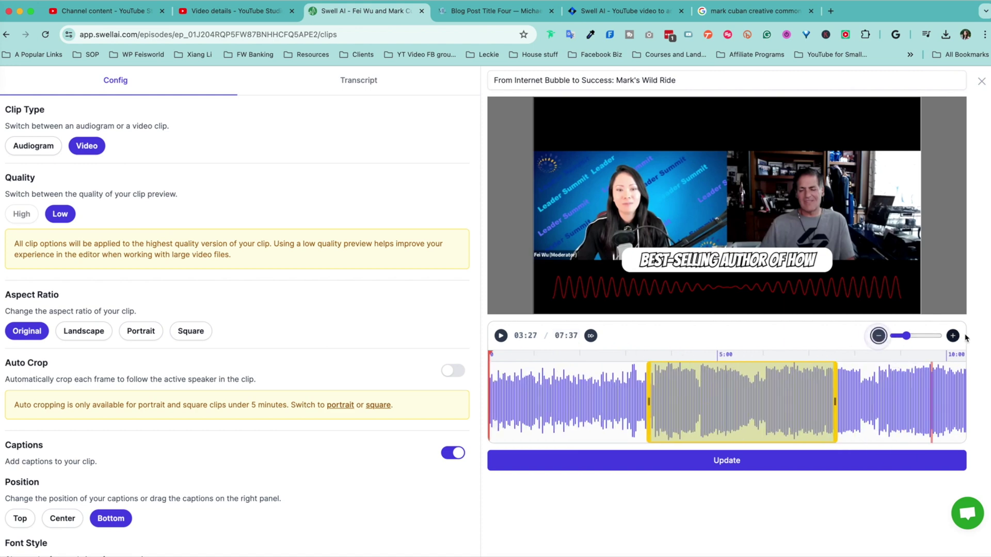
{"action": "left_click", "coordinate": [953, 335]}
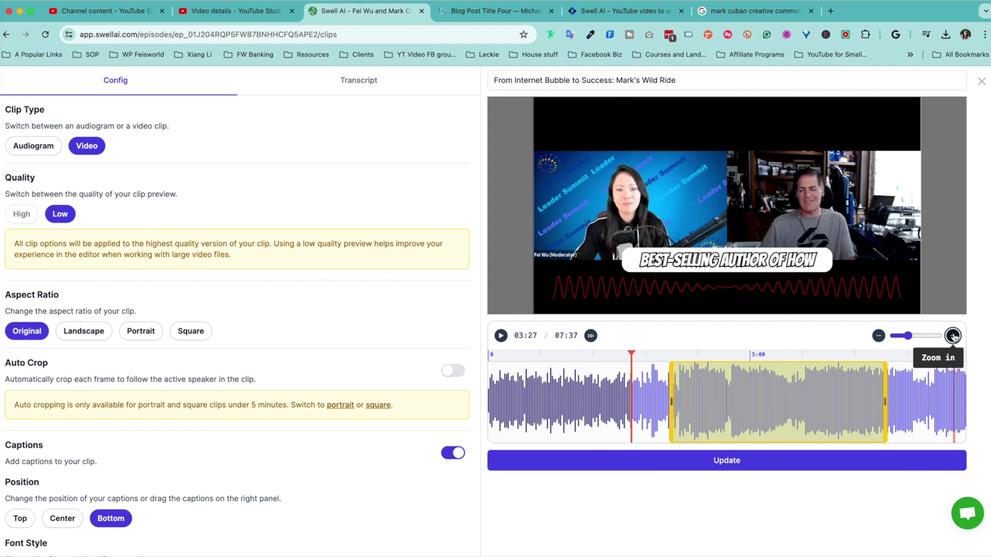
- Set the clip to Portrait aspect ratio with Auto Crop following the active speaker
{"action": "scroll", "coordinate": [354, 457], "scroll_direction": "down", "scroll_amount": 1}
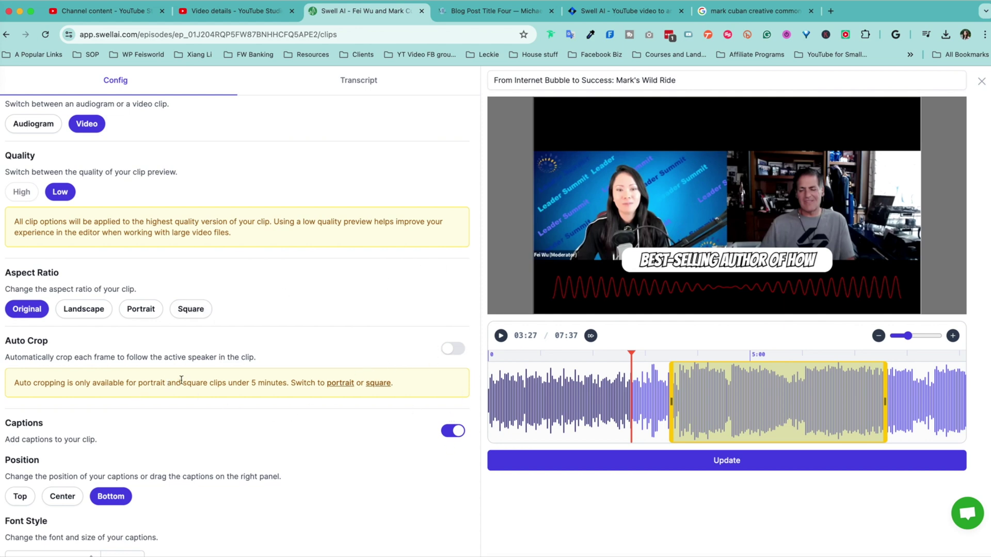
{"action": "left_click", "coordinate": [338, 384]}
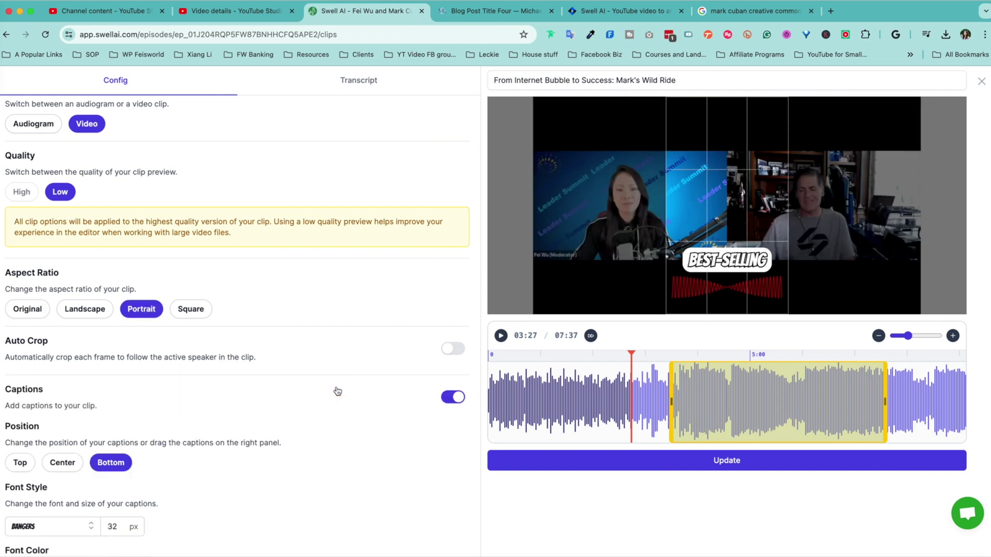
{"action": "left_click", "coordinate": [449, 349]}
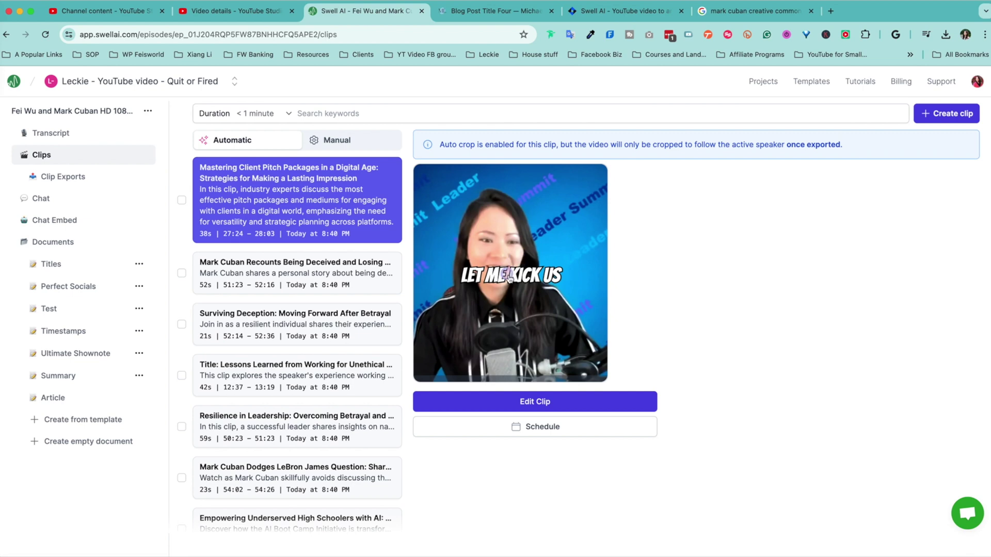
- Pause and resume the clip preview, then try scheduling the clip for posting
{"action": "left_click", "coordinate": [547, 356]}
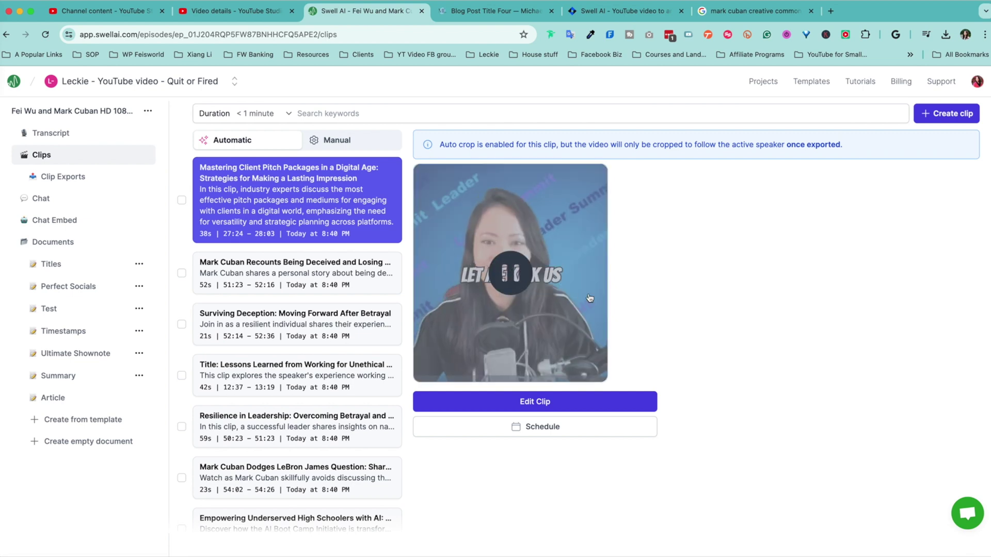
{"action": "left_click", "coordinate": [548, 356]}
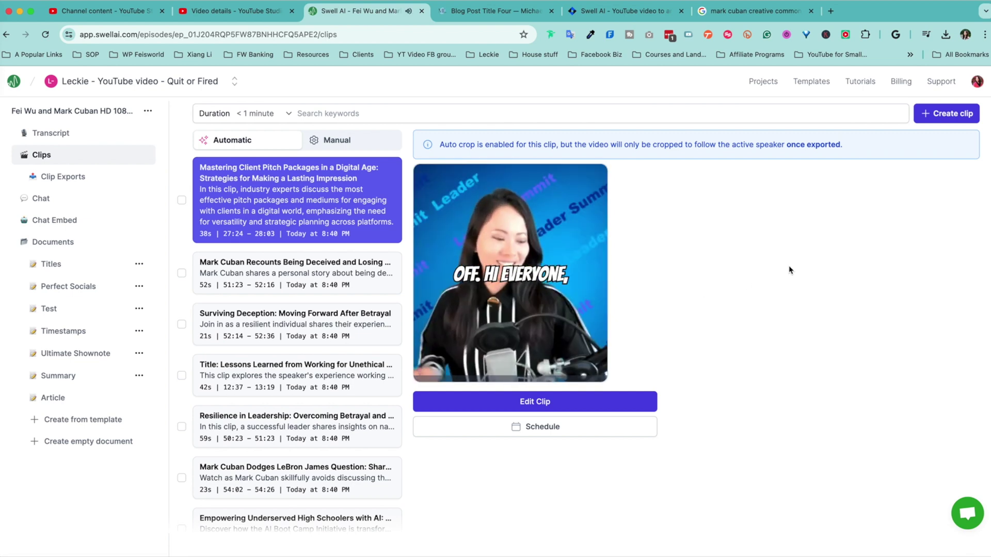
{"action": "mouse_move", "coordinate": [467, 380]}
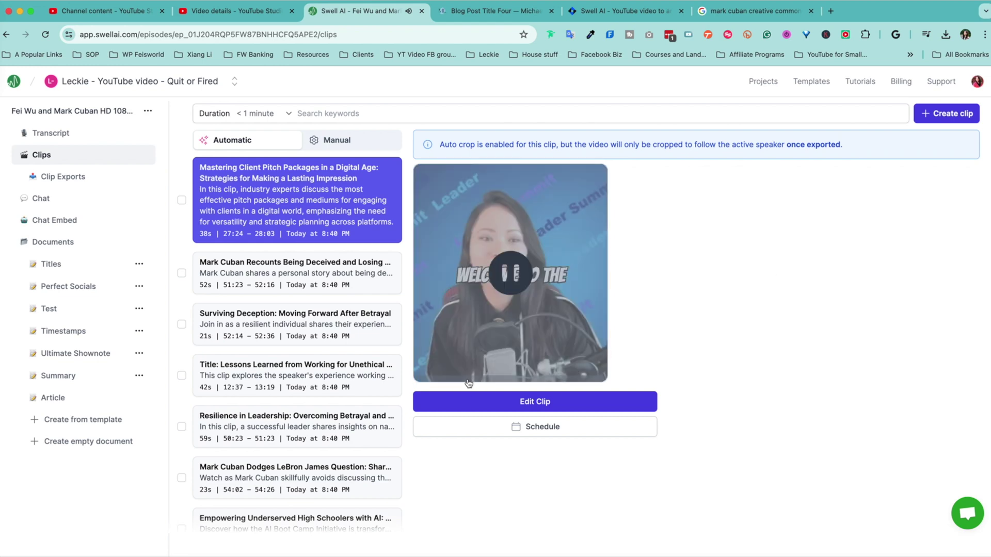
{"action": "left_click", "coordinate": [548, 428]}
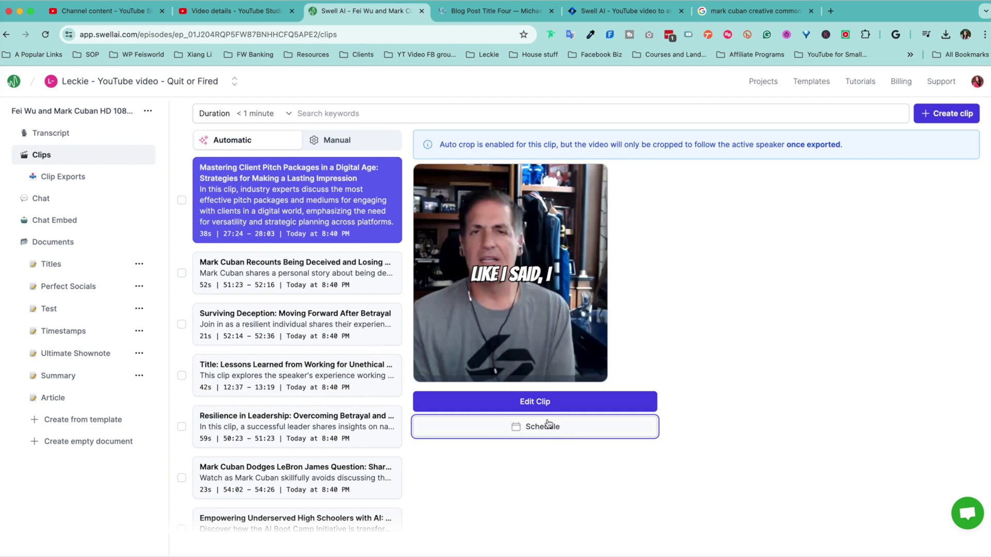
- Check the full transcript, then preview the Mark Cuban Recounts Being Deceived and Surviving Deception clips
{"action": "left_click", "coordinate": [51, 133]}
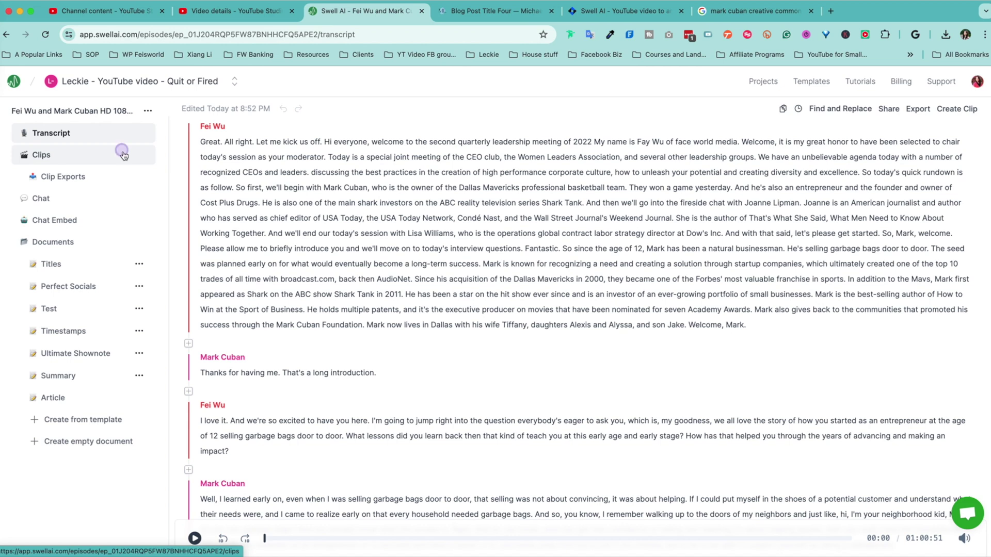
{"action": "left_click", "coordinate": [124, 154]}
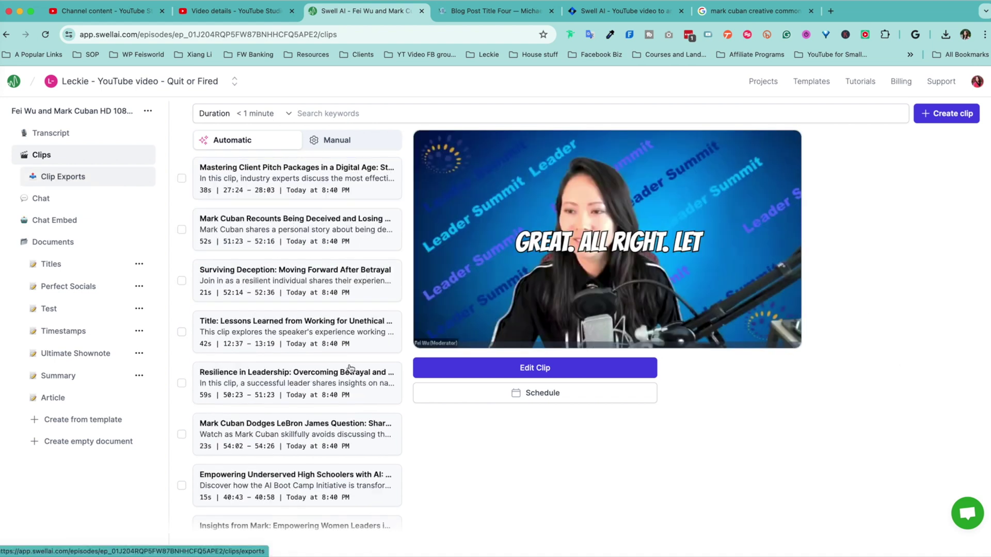
{"action": "left_click", "coordinate": [242, 247]}
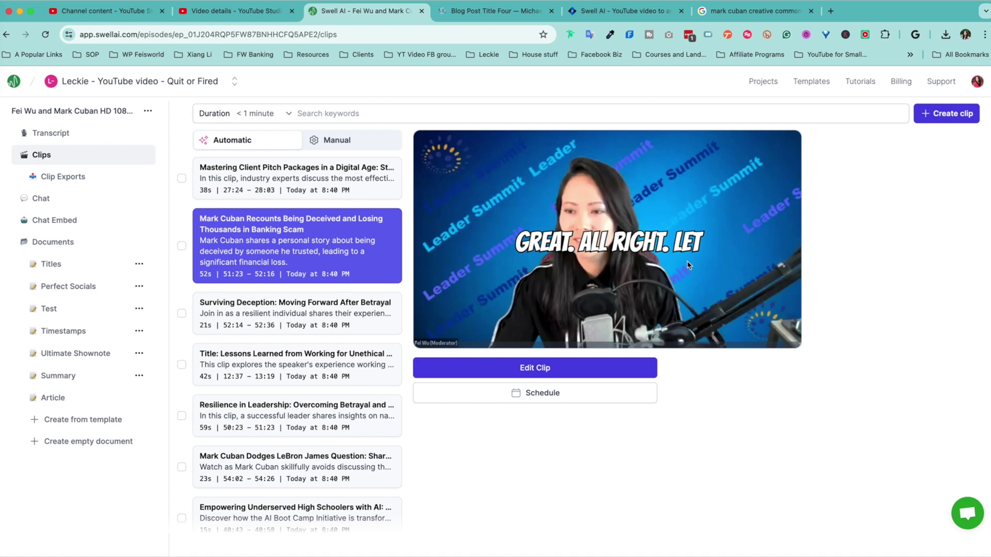
{"action": "left_click", "coordinate": [279, 333]}
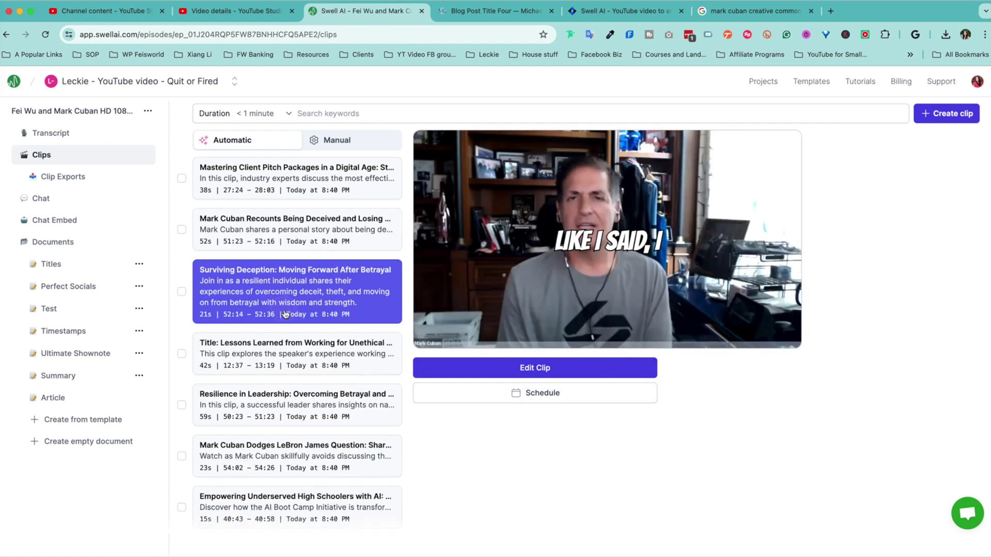
{"action": "left_click", "coordinate": [18, 201]}
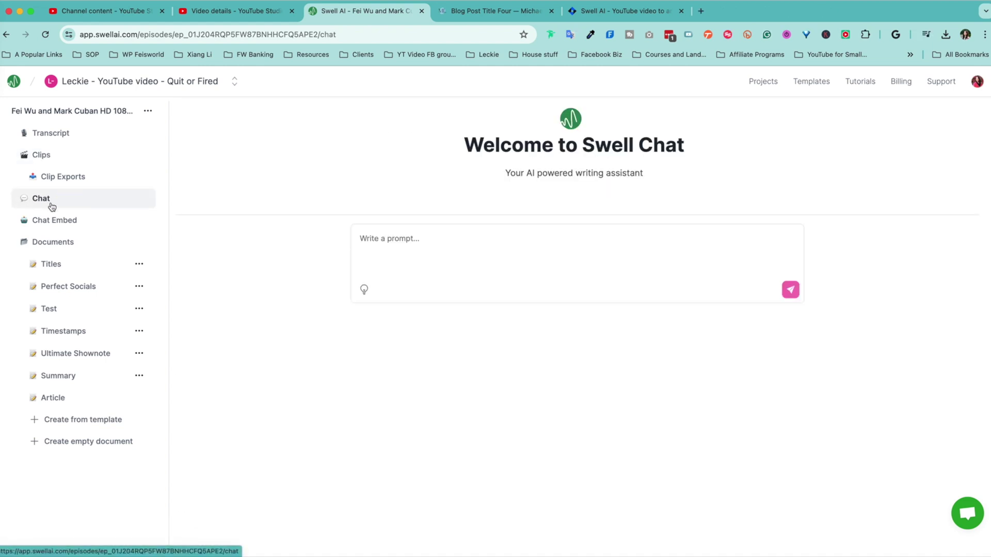
- Ask Swell Chat to 'please summarize this webinar' and read through the returned summary
{"action": "left_click", "coordinate": [567, 253]}
{"action": "type", "text": "please summarize this webinar"}
{"action": "key", "text": "Return"}
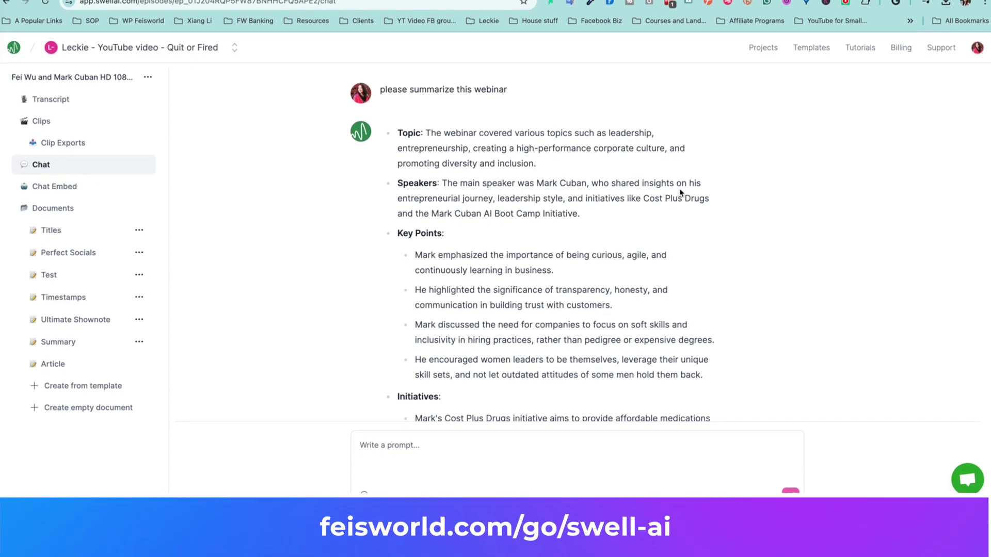
{"action": "scroll", "coordinate": [506, 272], "scroll_direction": "down", "scroll_amount": 3}
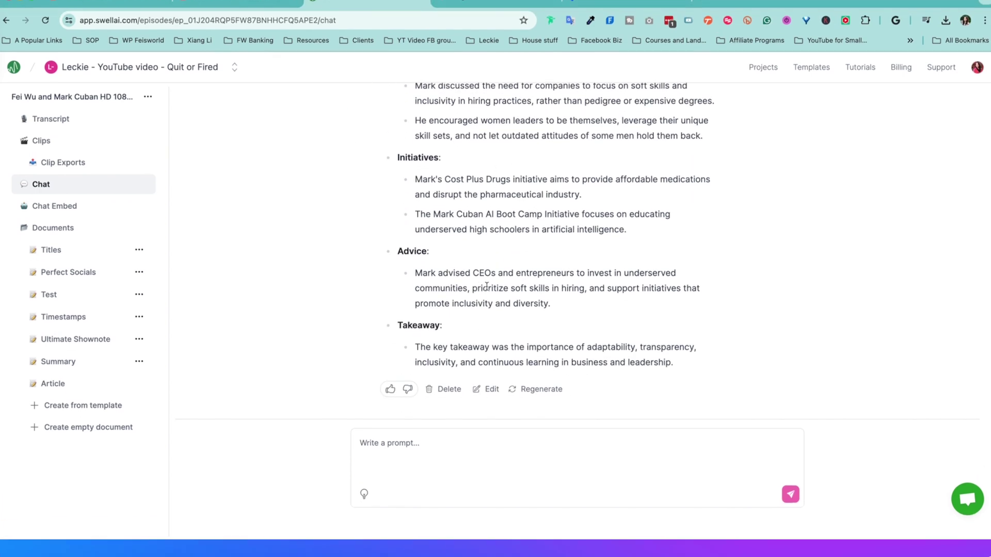
{"action": "scroll", "coordinate": [573, 354], "scroll_direction": "up", "scroll_amount": 5}
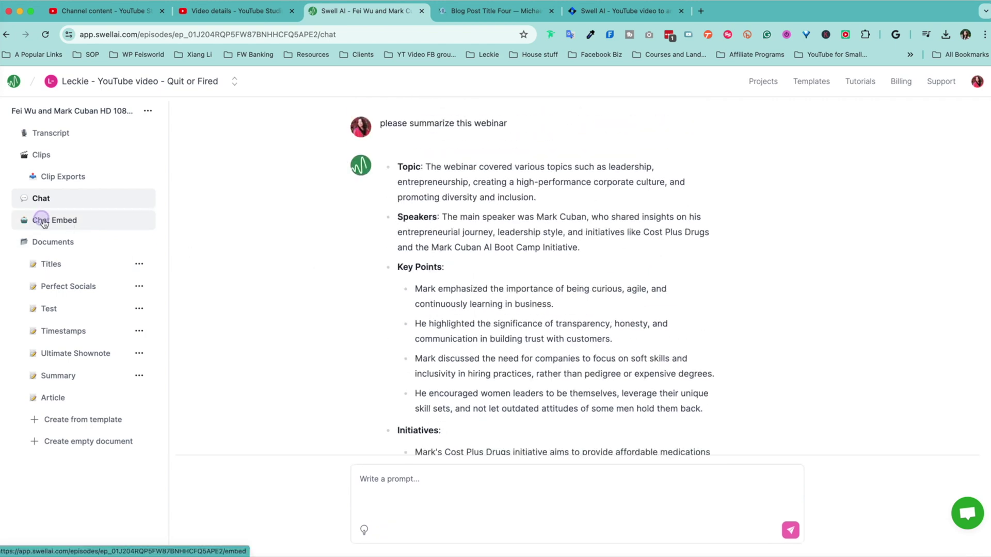
{"action": "left_click", "coordinate": [72, 227]}
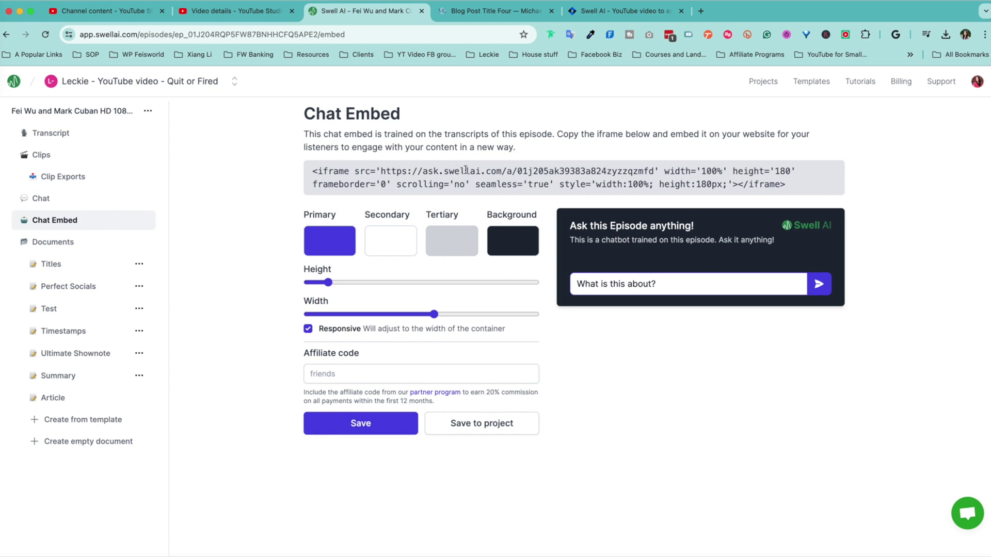
- Select the episode's iframe embed code and inspect the Primary and Secondary colour choices
{"action": "triple_click", "coordinate": [466, 169]}
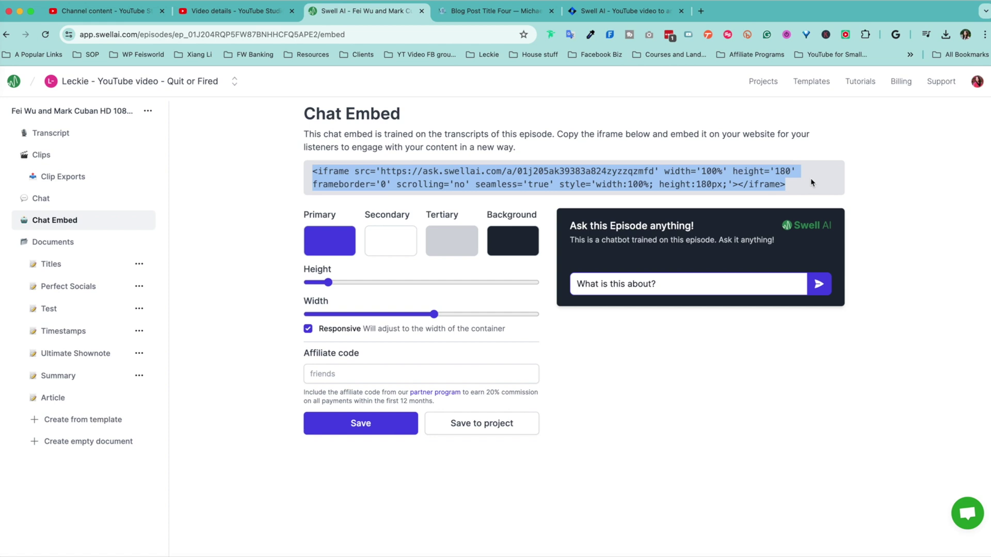
{"action": "left_click", "coordinate": [395, 250]}
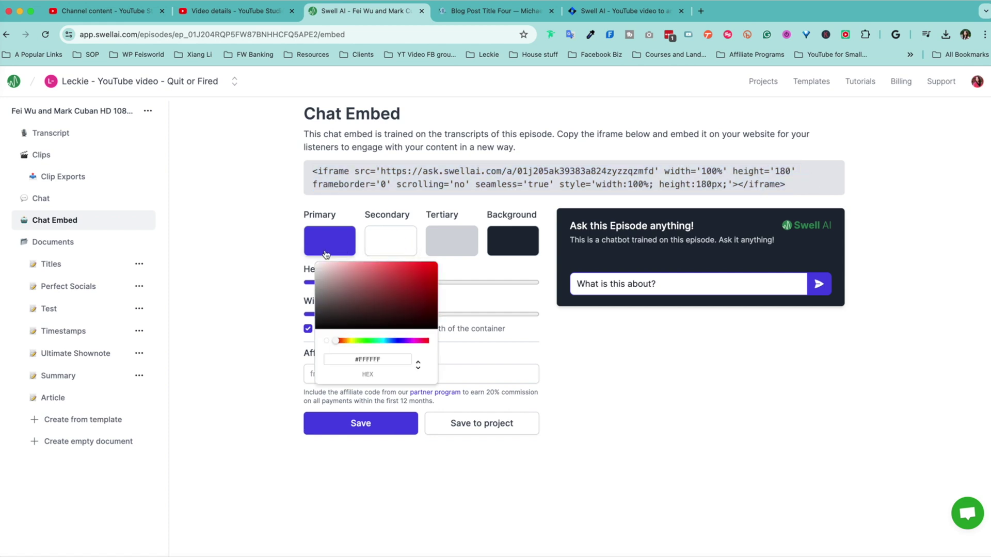
{"action": "left_click", "coordinate": [322, 247]}
{"action": "left_click", "coordinate": [653, 367]}
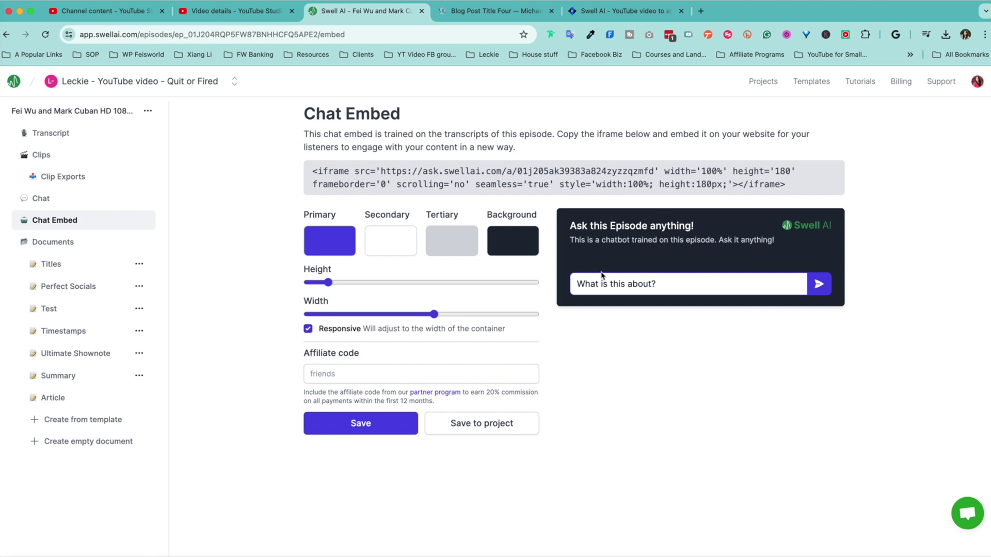
- Ask the chatbot preview the sample question, then 'What's one key takeaway?'
{"action": "triple_click", "coordinate": [680, 290]}
{"action": "left_click", "coordinate": [816, 286]}
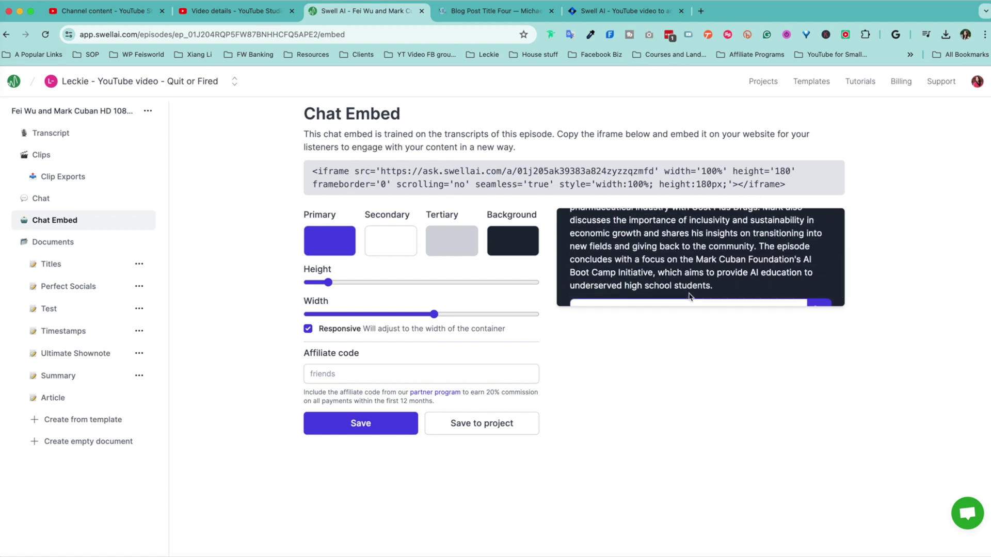
{"action": "triple_click", "coordinate": [701, 285]}
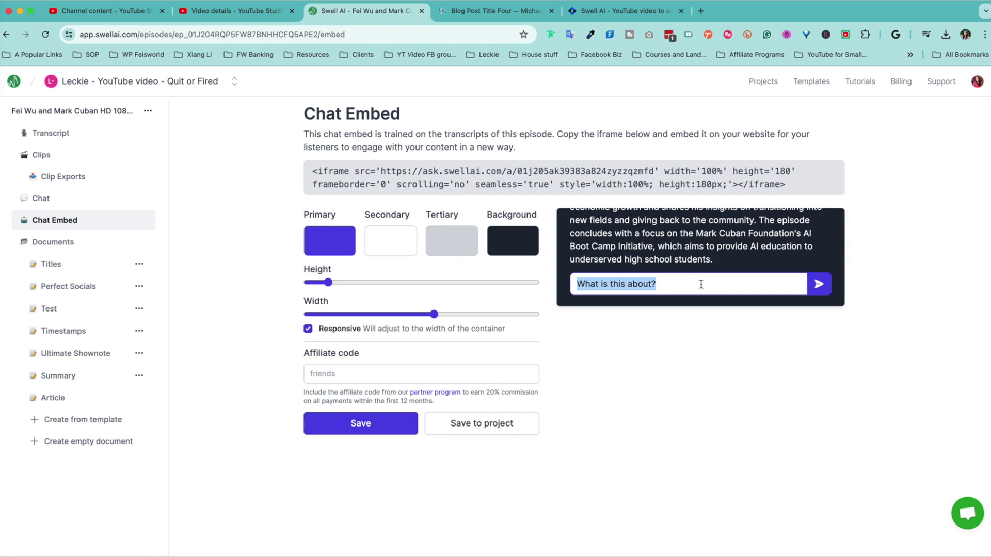
{"action": "type", "text": "What's one key "}
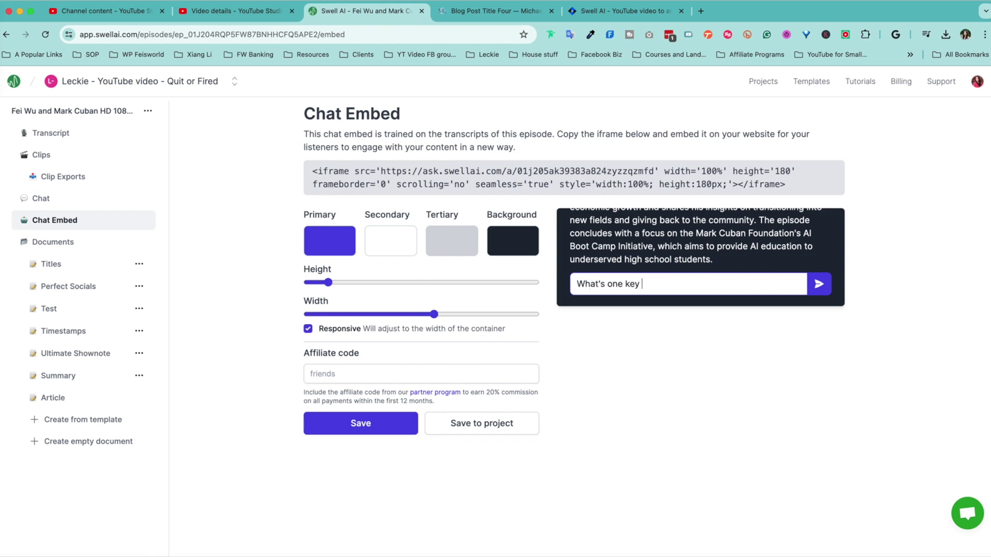
{"action": "type", "text": "takeaway?"}
{"action": "key", "text": "Return"}
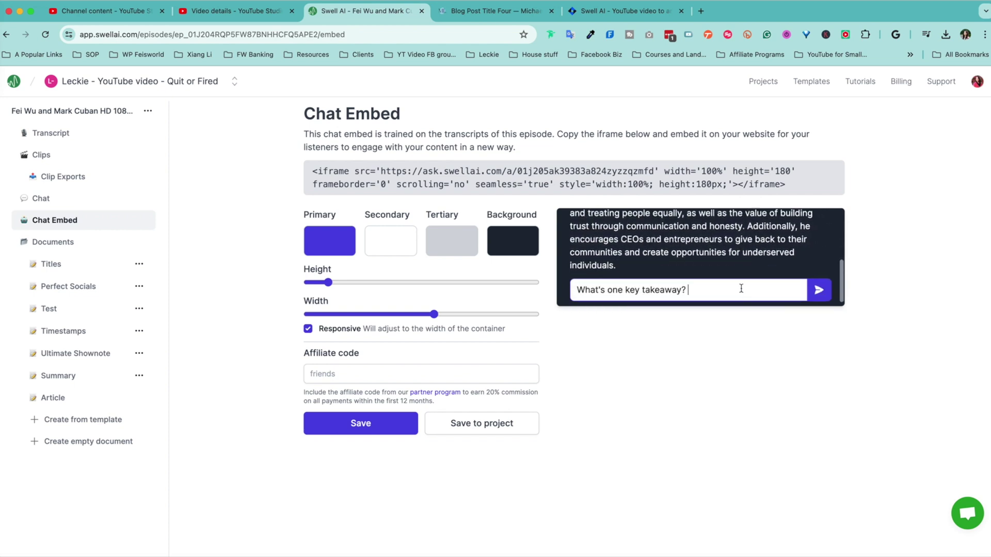
{"action": "left_click", "coordinate": [910, 272]}
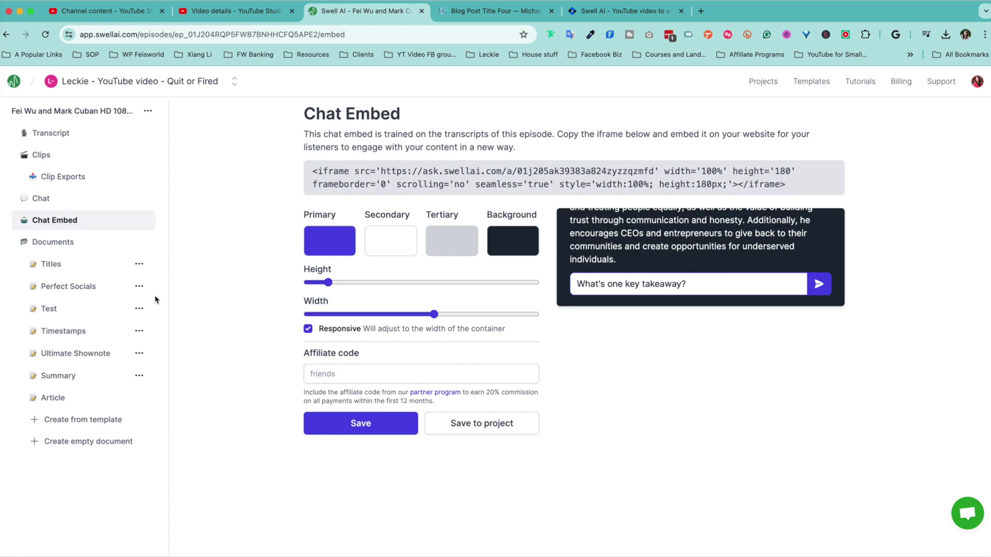
{"action": "left_click", "coordinate": [78, 264]}
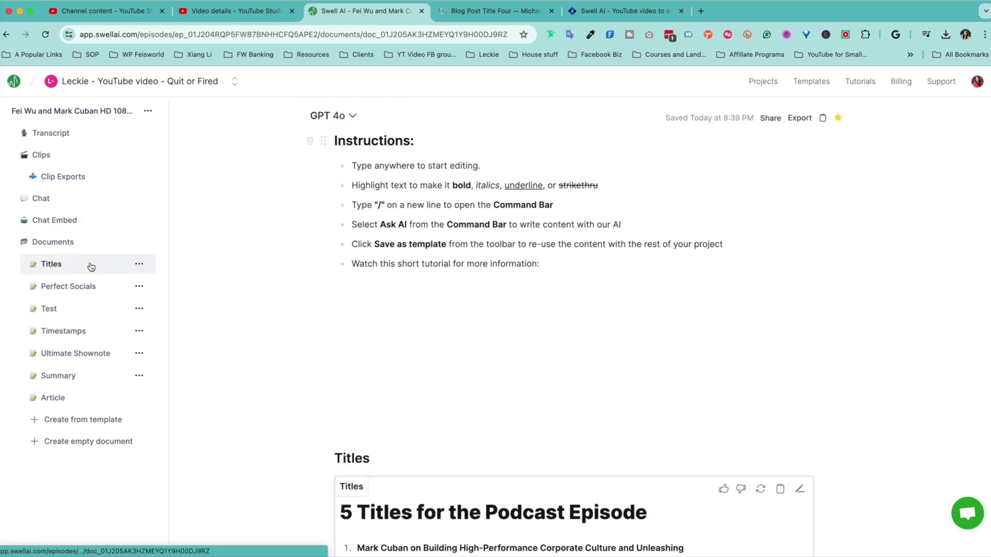
- Scroll through the five generated episode titles, then open Perfect Socials
{"action": "scroll", "coordinate": [588, 288], "scroll_direction": "down", "scroll_amount": 10}
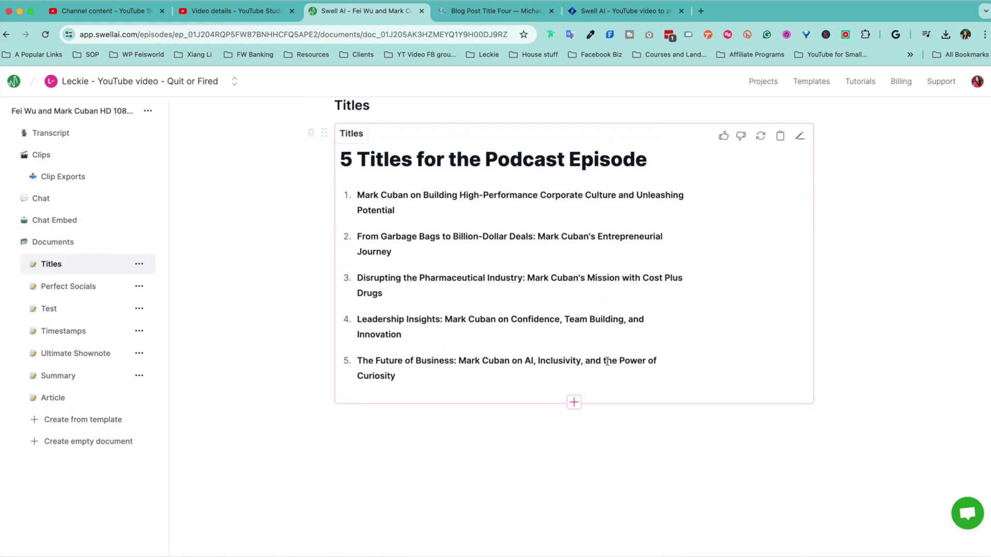
{"action": "left_click", "coordinate": [105, 288]}
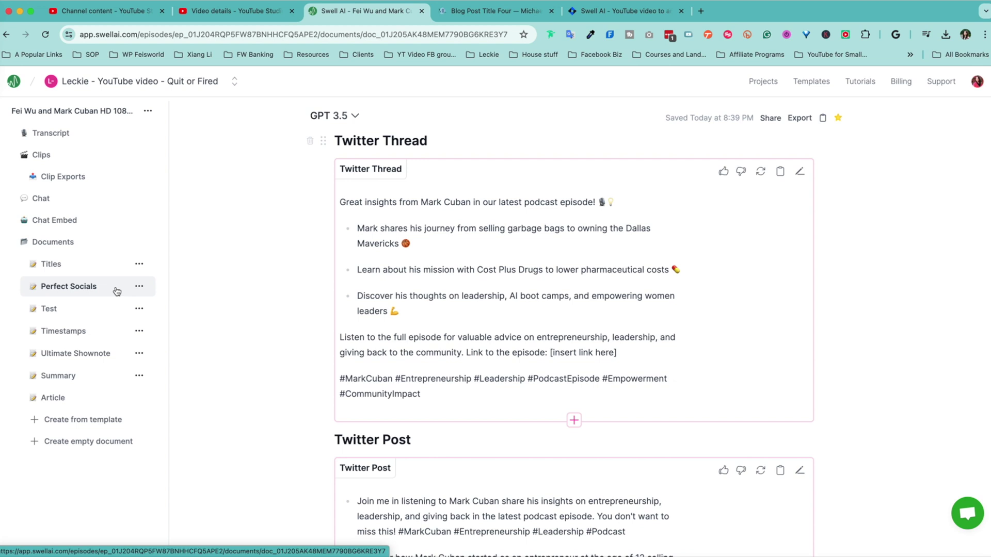
- Scroll through the generated Twitter Thread and Twitter Post in Perfect Socials
{"action": "scroll", "coordinate": [641, 325], "scroll_direction": "down", "scroll_amount": 5}
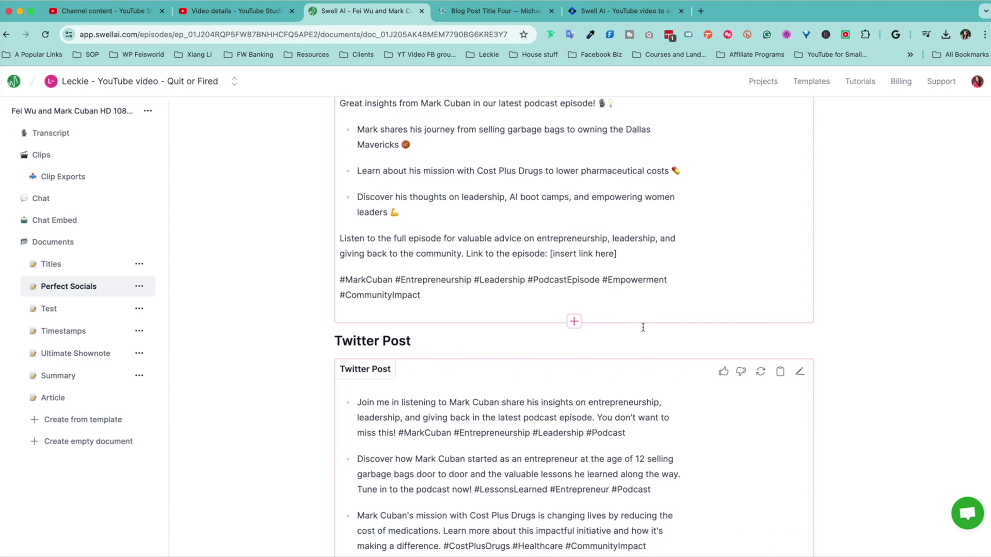
{"action": "scroll", "coordinate": [643, 326], "scroll_direction": "down", "scroll_amount": 7}
{"action": "scroll", "coordinate": [642, 326], "scroll_direction": "down", "scroll_amount": 1}
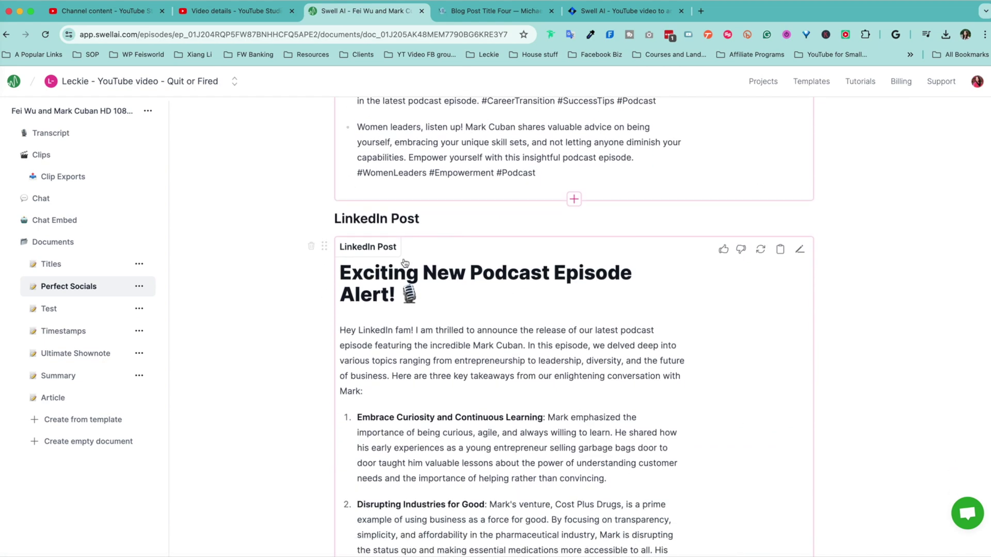
{"action": "scroll", "coordinate": [451, 426], "scroll_direction": "down", "scroll_amount": 8}
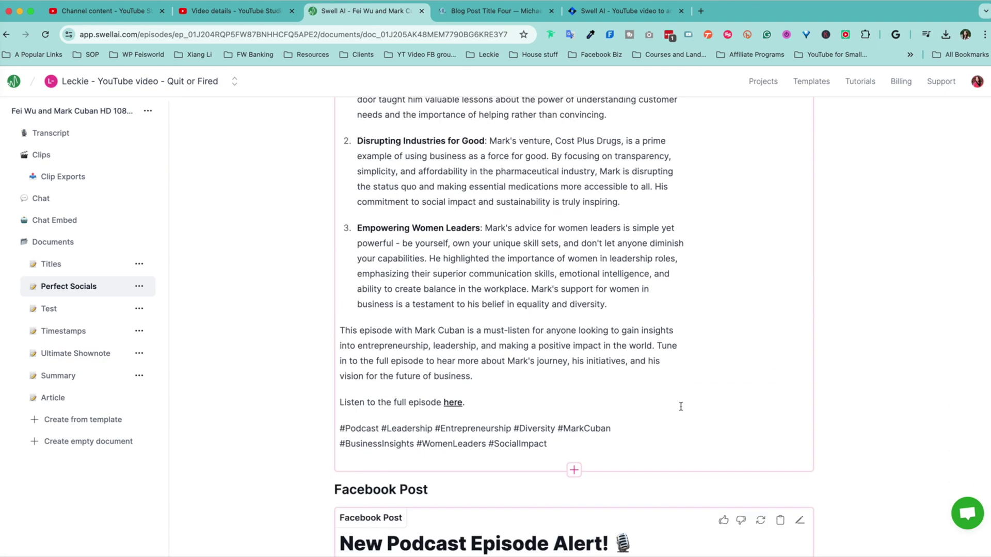
{"action": "scroll", "coordinate": [680, 407], "scroll_direction": "down", "scroll_amount": 5}
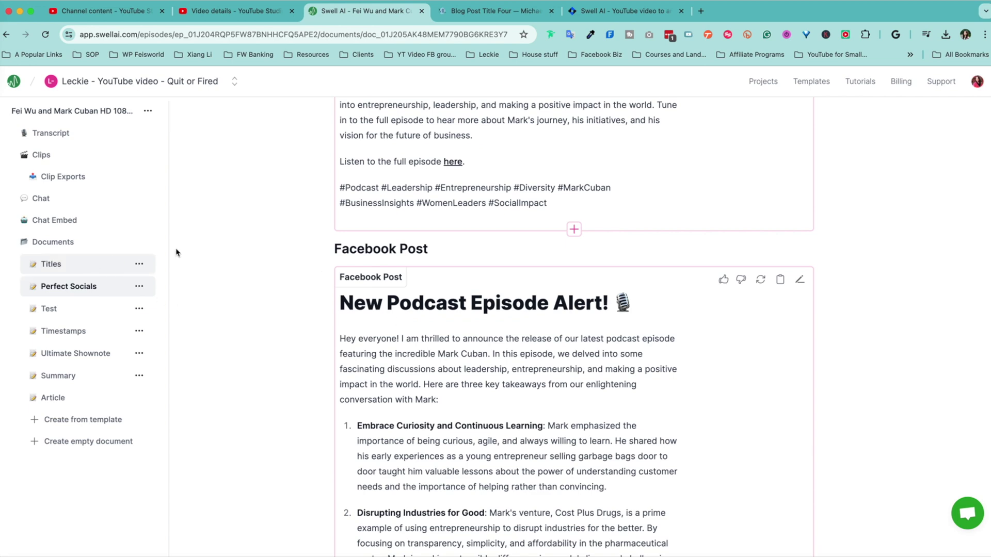
{"action": "scroll", "coordinate": [554, 206], "scroll_direction": "up", "scroll_amount": 1}
{"action": "scroll", "coordinate": [554, 207], "scroll_direction": "up", "scroll_amount": 20}
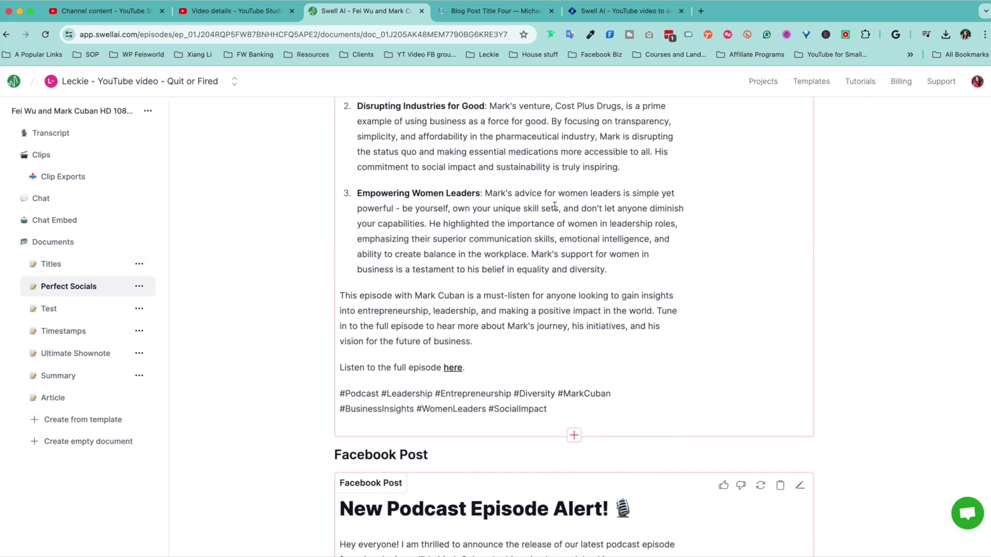
{"action": "scroll", "coordinate": [555, 205], "scroll_direction": "up", "scroll_amount": 4}
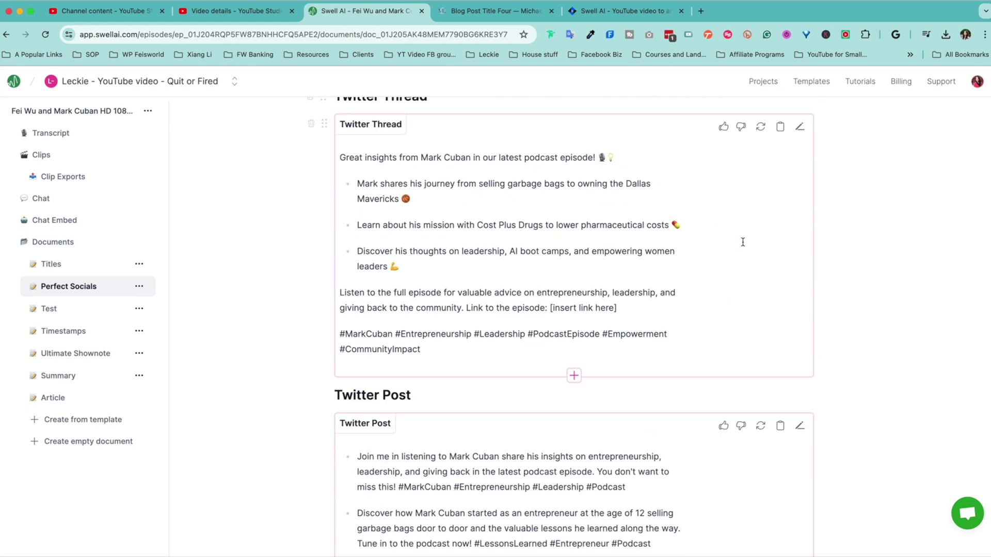
- Check the document's Share options, then choose Export > Send to destination
{"action": "left_click", "coordinate": [782, 118]}
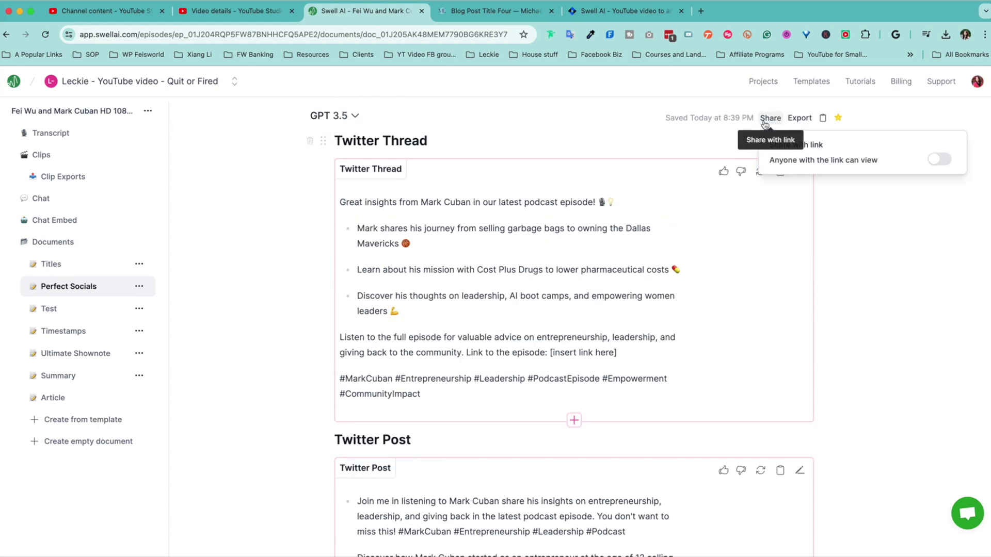
{"action": "left_click", "coordinate": [800, 119]}
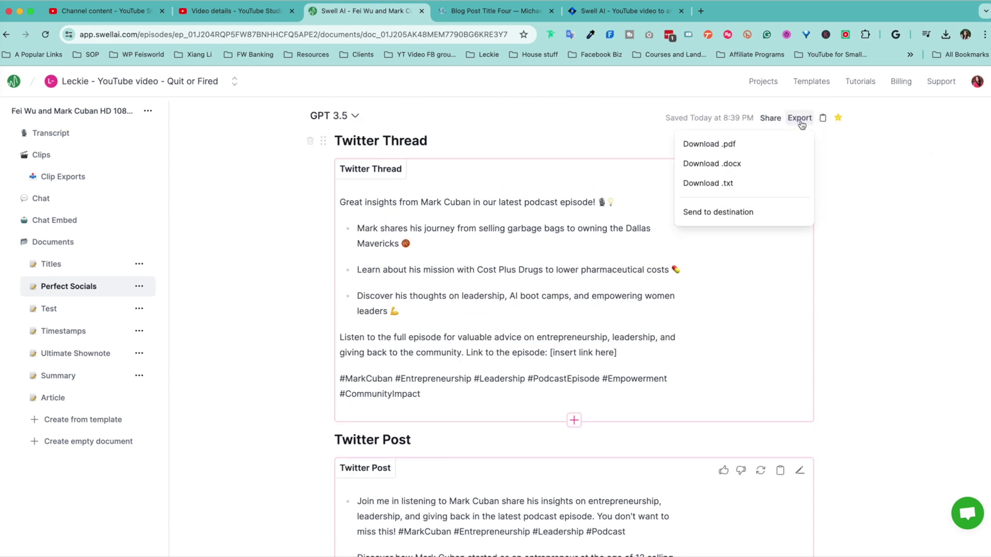
{"action": "left_click", "coordinate": [729, 210]}
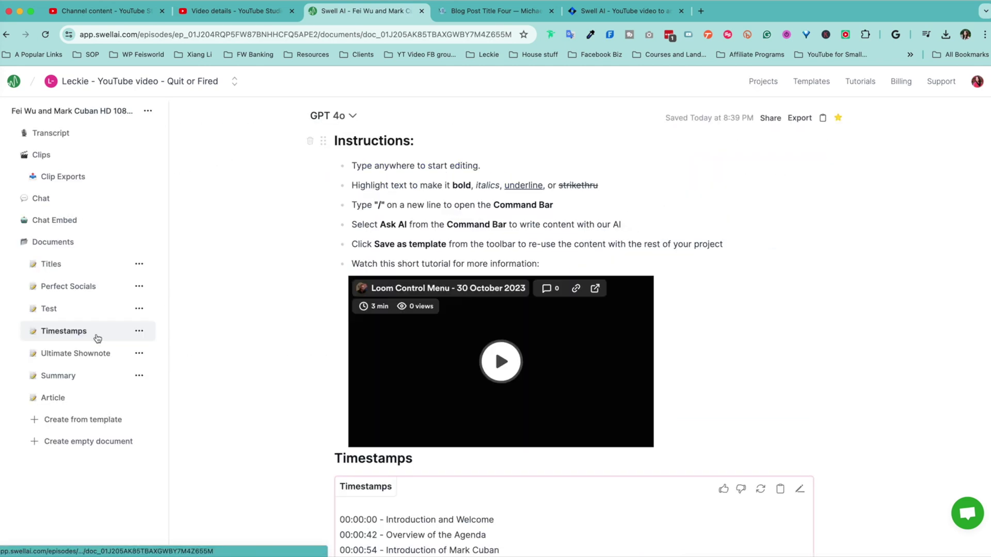
- Look over the timestamp chapters from 00:00:00 'Introduction and Welcome', then open Ultimate Shownote
{"action": "scroll", "coordinate": [881, 349], "scroll_direction": "down", "scroll_amount": 6}
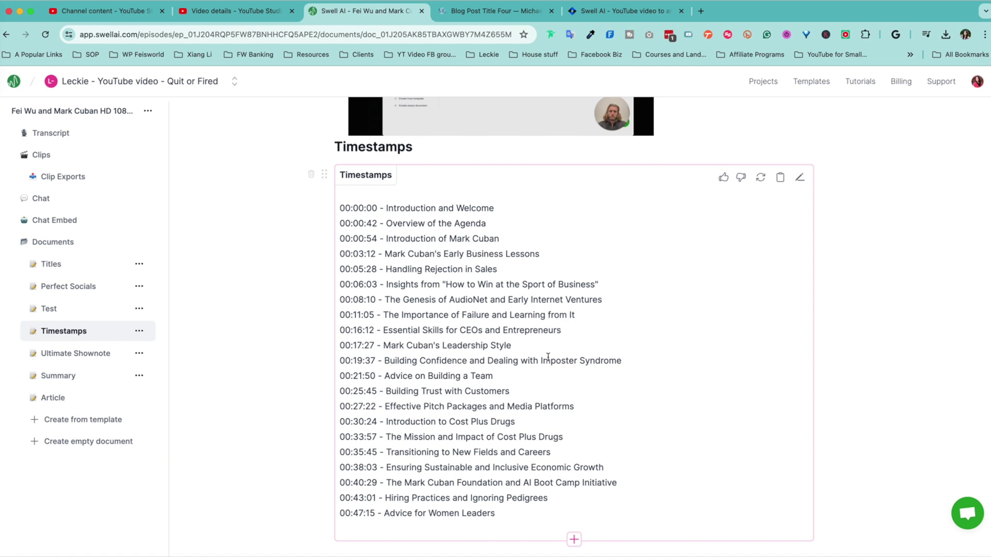
{"action": "left_click_drag", "start_coordinate": [468, 284], "coordinate": [619, 497]}
{"action": "left_click", "coordinate": [683, 444]}
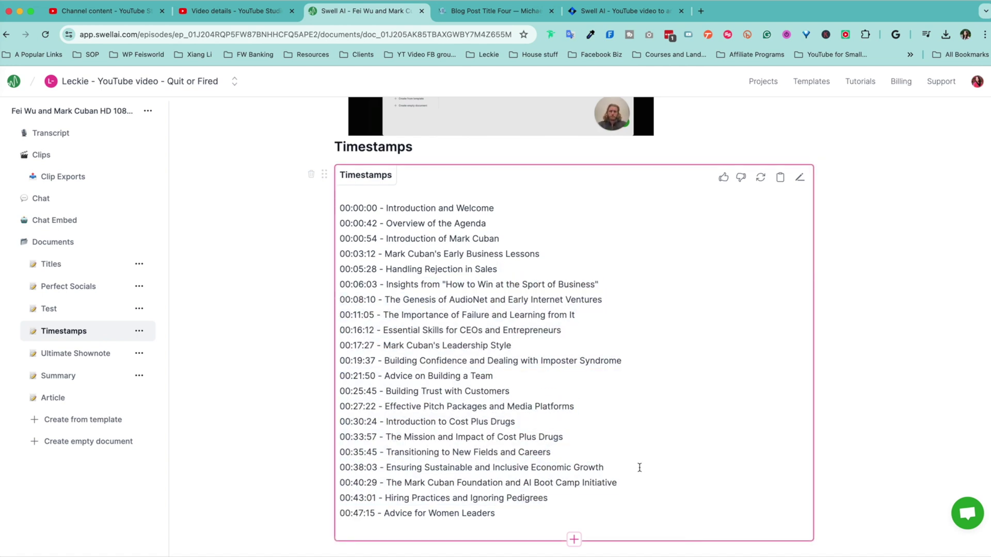
{"action": "left_click", "coordinate": [102, 353]}
{"action": "scroll", "coordinate": [753, 350], "scroll_direction": "down", "scroll_amount": 8}
{"action": "scroll", "coordinate": [755, 351], "scroll_direction": "down", "scroll_amount": 15}
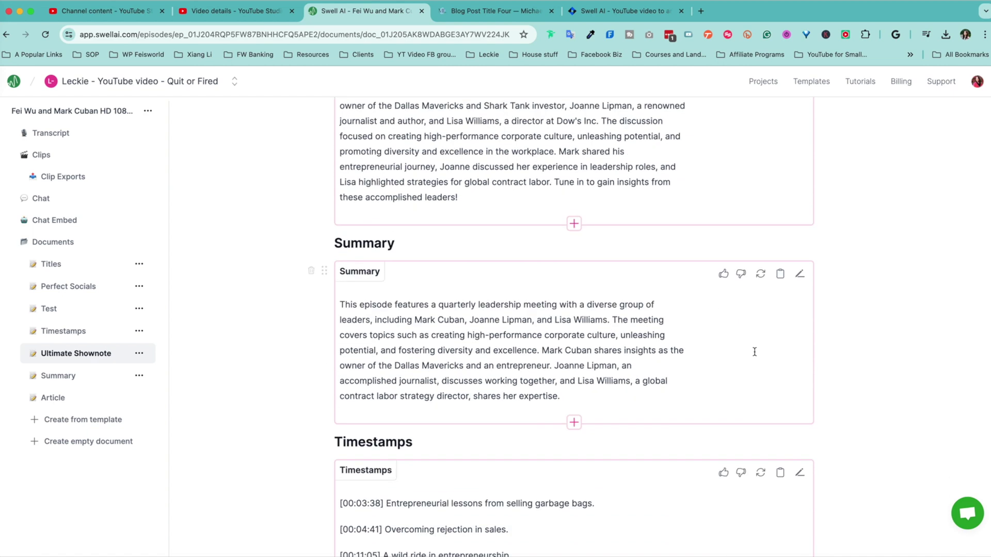
{"action": "scroll", "coordinate": [754, 351], "scroll_direction": "down", "scroll_amount": 4}
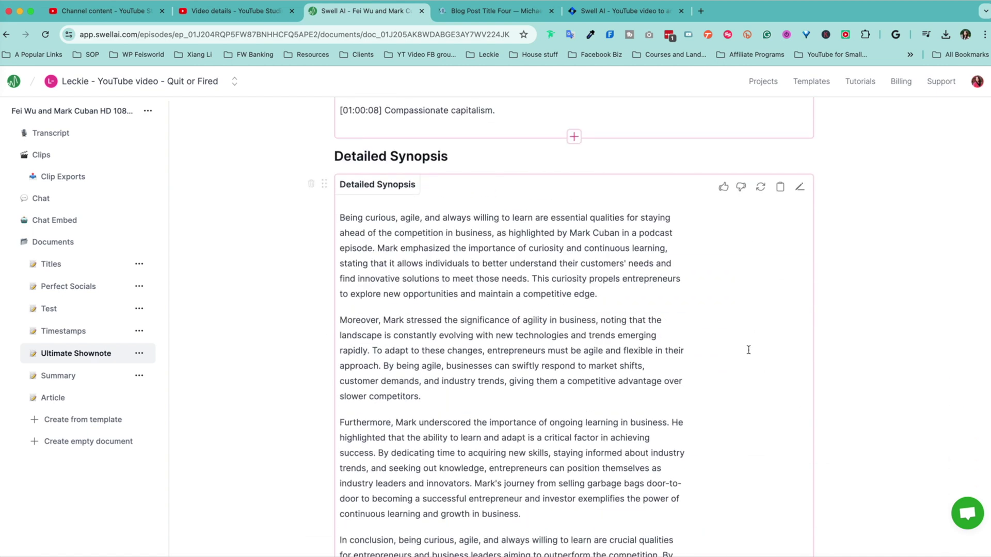
{"action": "scroll", "coordinate": [479, 357], "scroll_direction": "down", "scroll_amount": 3}
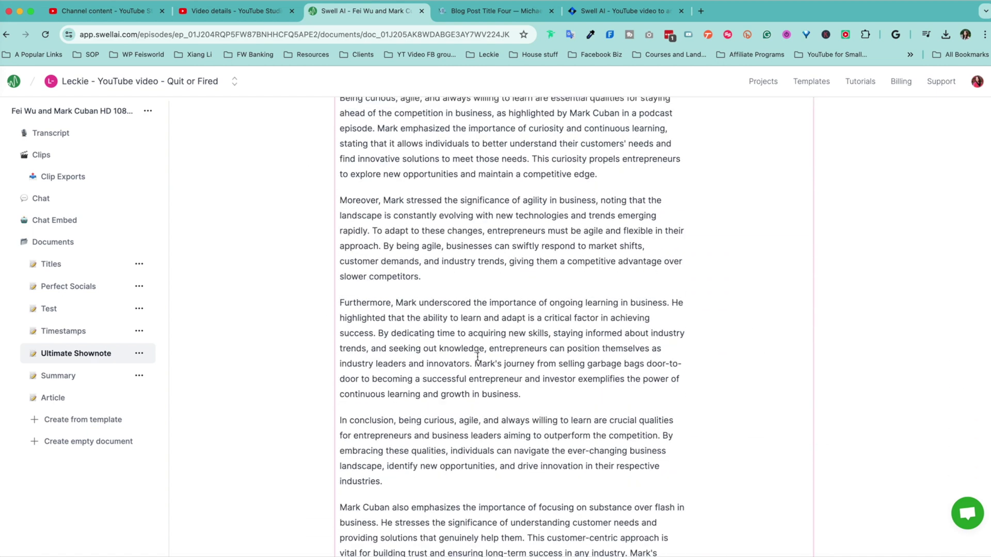
{"action": "scroll", "coordinate": [479, 351], "scroll_direction": "up", "scroll_amount": 3}
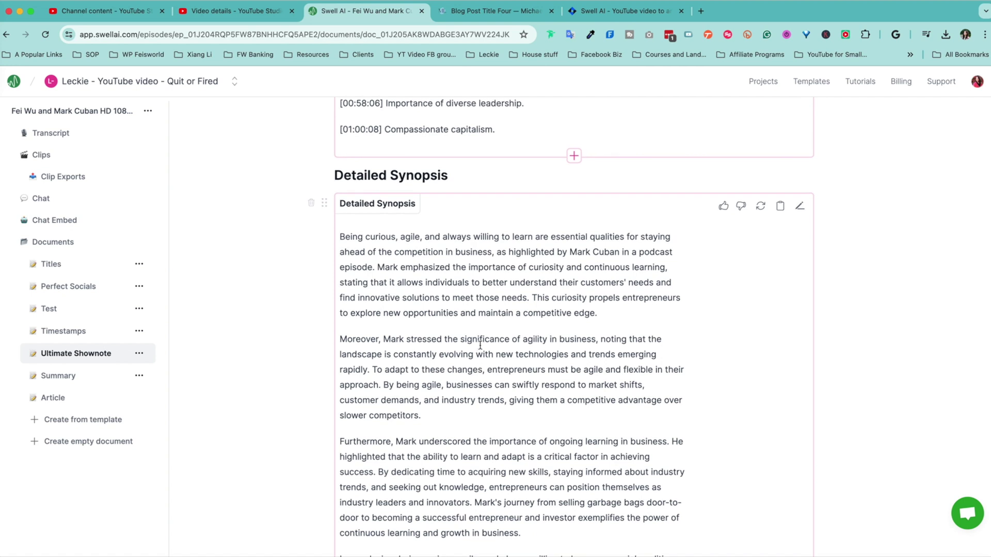
{"action": "scroll", "coordinate": [474, 331], "scroll_direction": "down", "scroll_amount": 1}
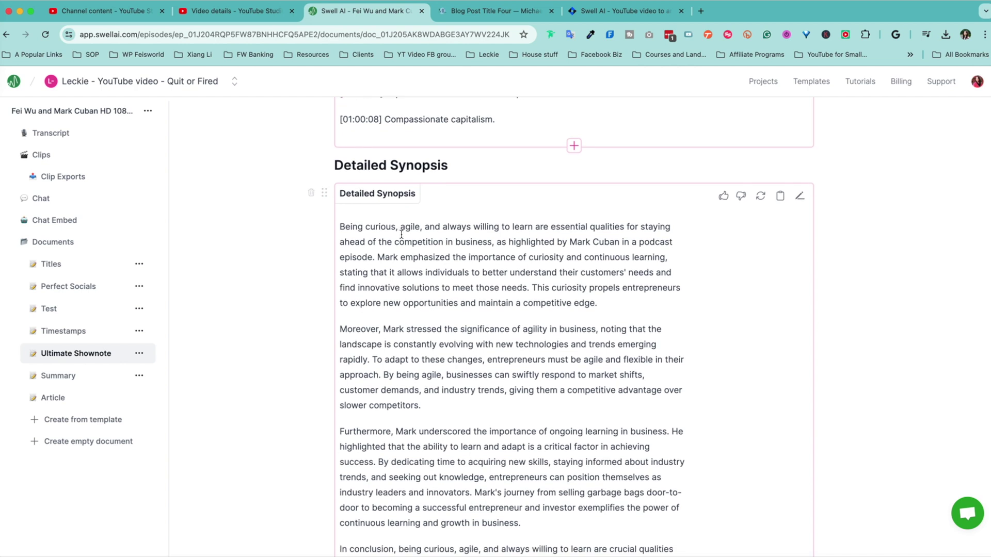
{"action": "scroll", "coordinate": [443, 273], "scroll_direction": "down", "scroll_amount": 1}
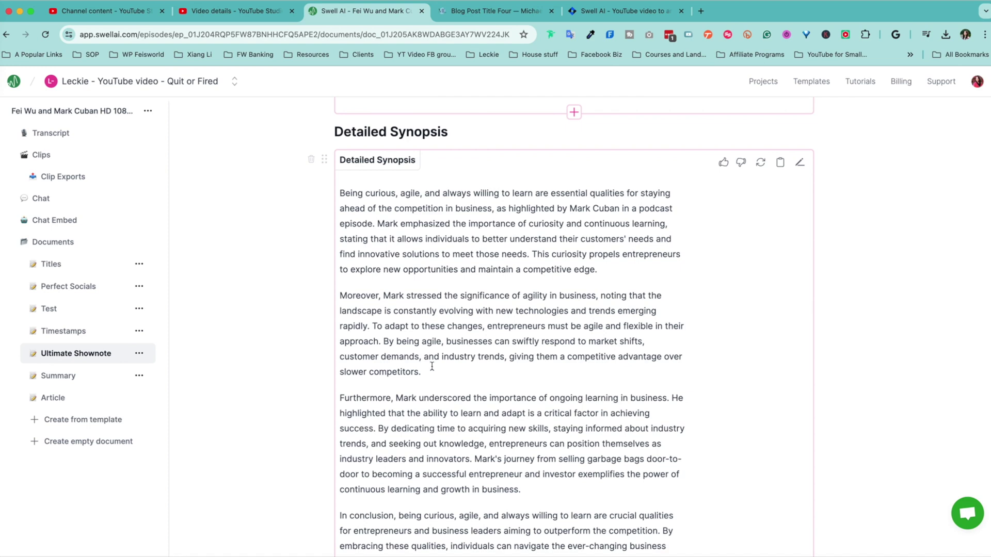
- Open the Summary document and scroll through its paragraphs
{"action": "left_click", "coordinate": [110, 379]}
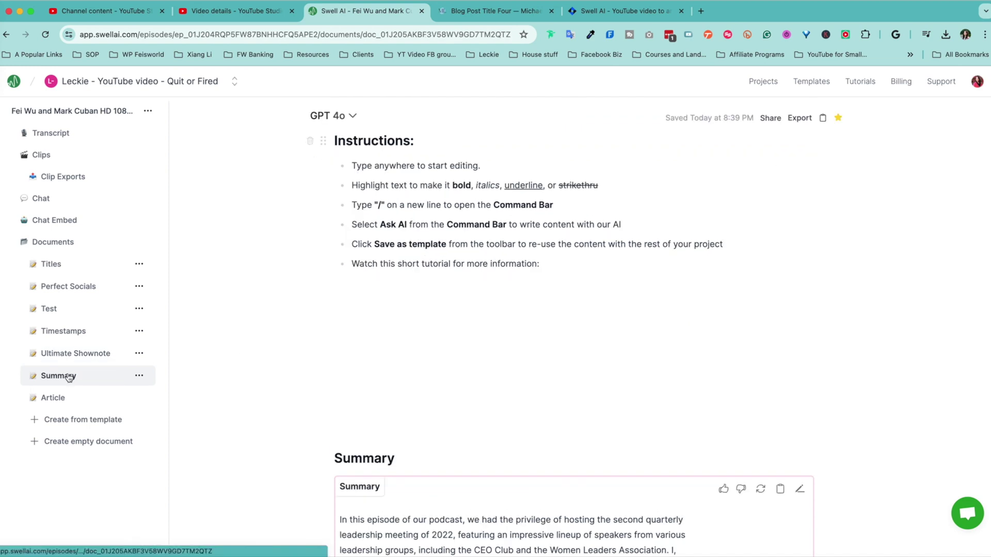
{"action": "scroll", "coordinate": [701, 387], "scroll_direction": "down", "scroll_amount": 6}
{"action": "scroll", "coordinate": [535, 290], "scroll_direction": "down", "scroll_amount": 2}
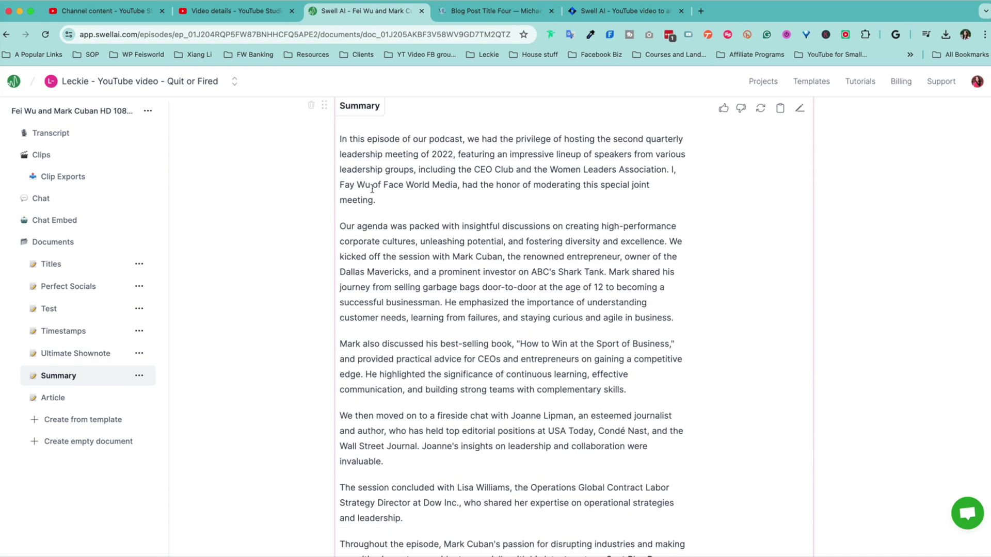
{"action": "left_click_drag", "start_coordinate": [356, 169], "coordinate": [453, 272]}
{"action": "left_click", "coordinate": [506, 449]}
{"action": "scroll", "coordinate": [508, 508], "scroll_direction": "down", "scroll_amount": 3}
{"action": "scroll", "coordinate": [509, 485], "scroll_direction": "up", "scroll_amount": 4}
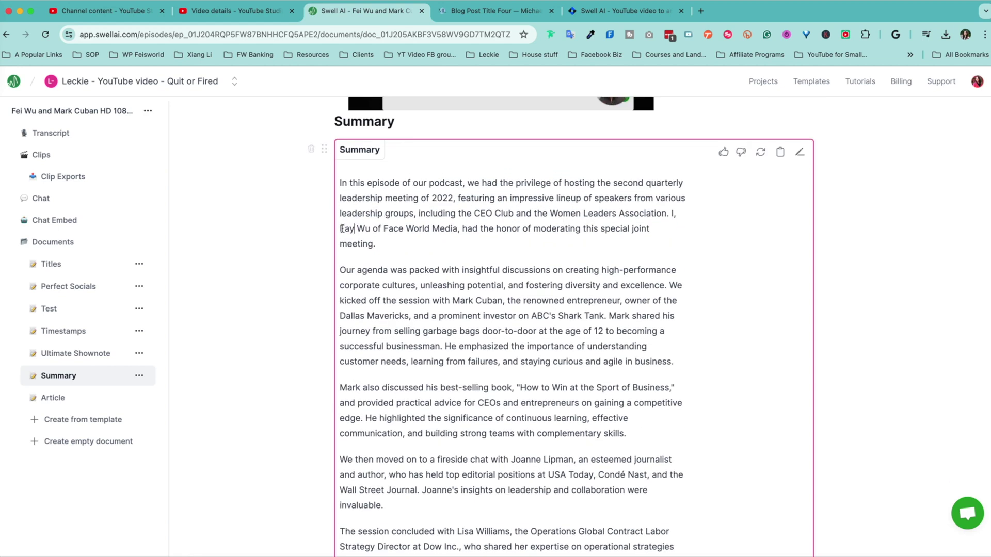
- Fix the host's misspelled name and company to Feisworld Media, then select the Article text
{"action": "left_click_drag", "start_coordinate": [342, 229], "coordinate": [422, 235]}
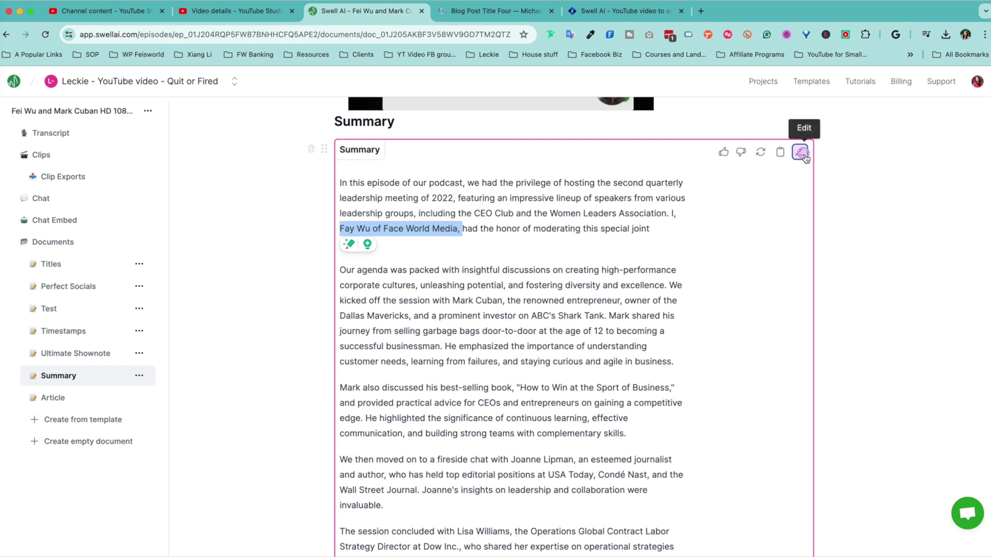
{"action": "left_click", "coordinate": [800, 153]}
{"action": "double_click", "coordinate": [350, 229]}
{"action": "type", "text": "Fei"}
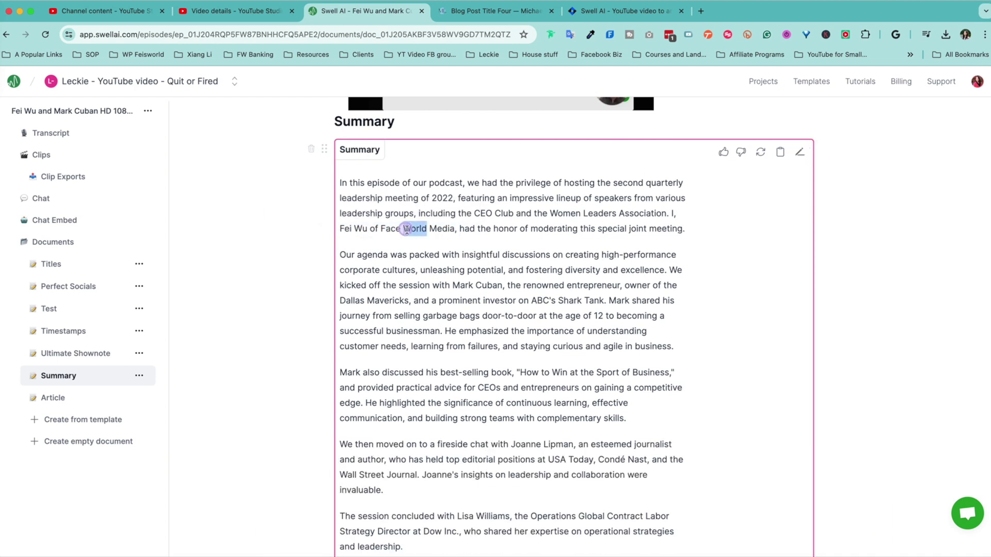
{"action": "key", "text": "super+shift+3"}
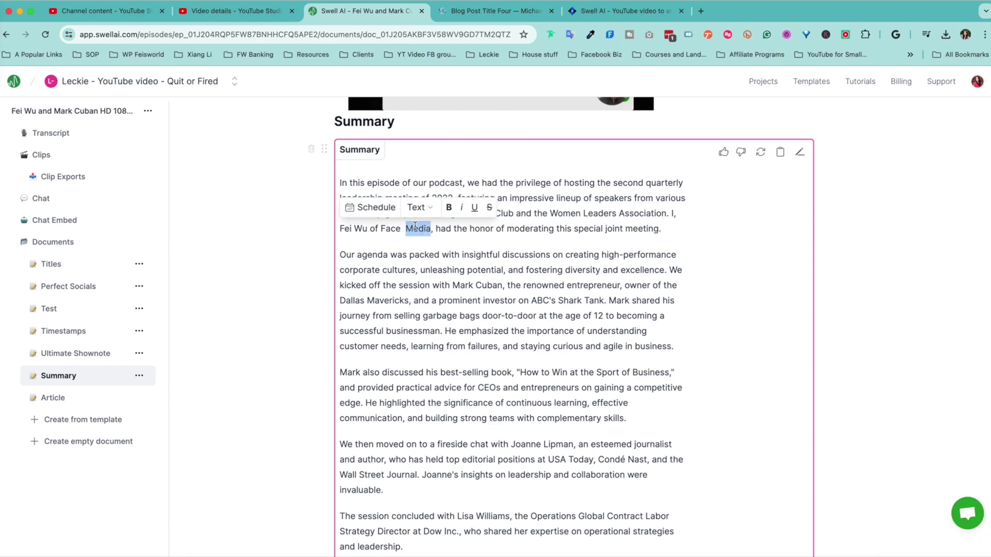
{"action": "scroll", "coordinate": [872, 343], "scroll_direction": "up", "scroll_amount": 4}
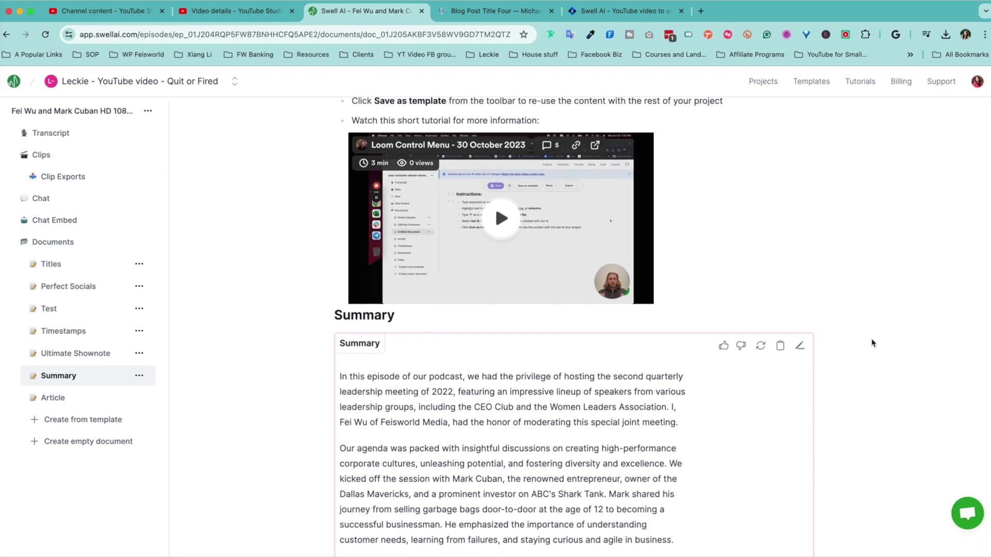
{"action": "scroll", "coordinate": [872, 343], "scroll_direction": "down", "scroll_amount": 2}
{"action": "left_click", "coordinate": [53, 399]}
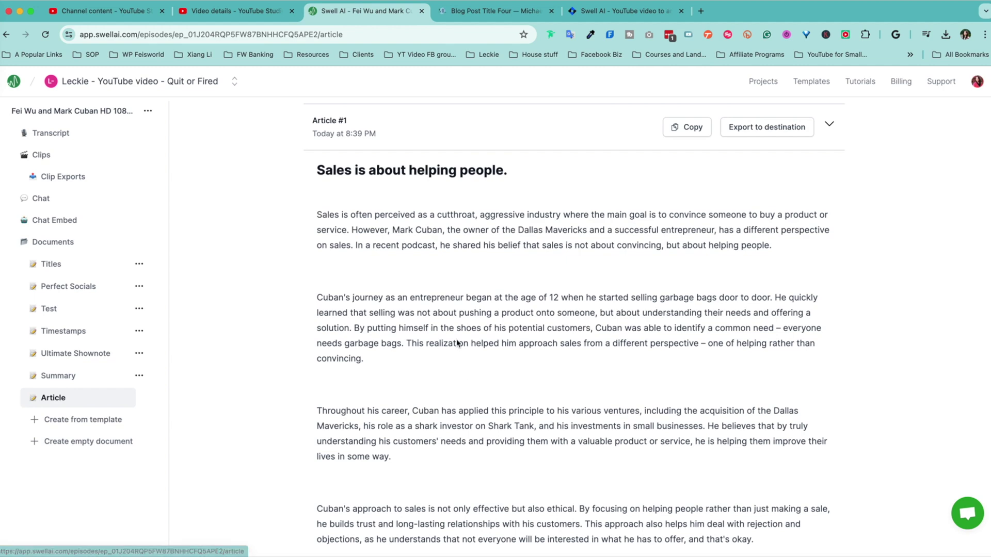
{"action": "left_click_drag", "start_coordinate": [420, 218], "coordinate": [560, 385]}
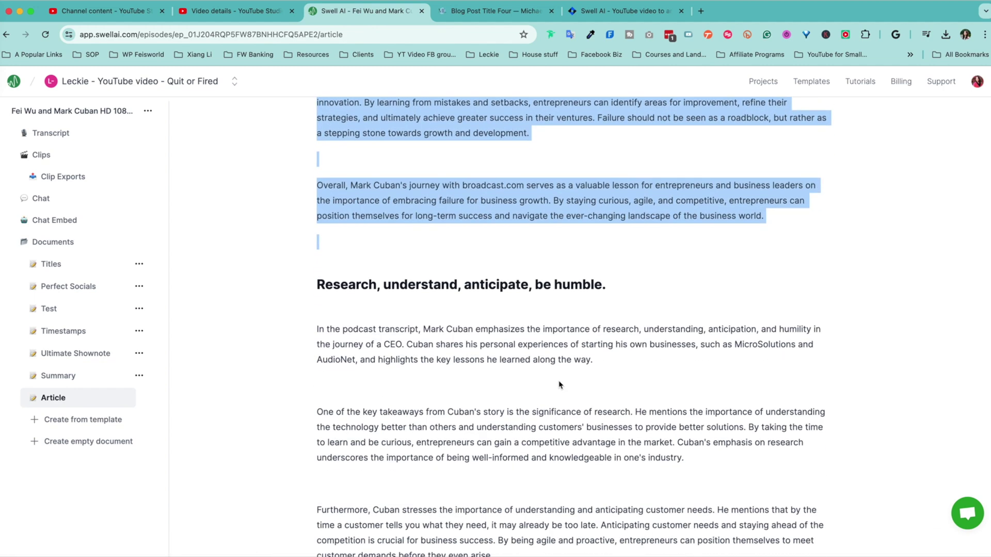